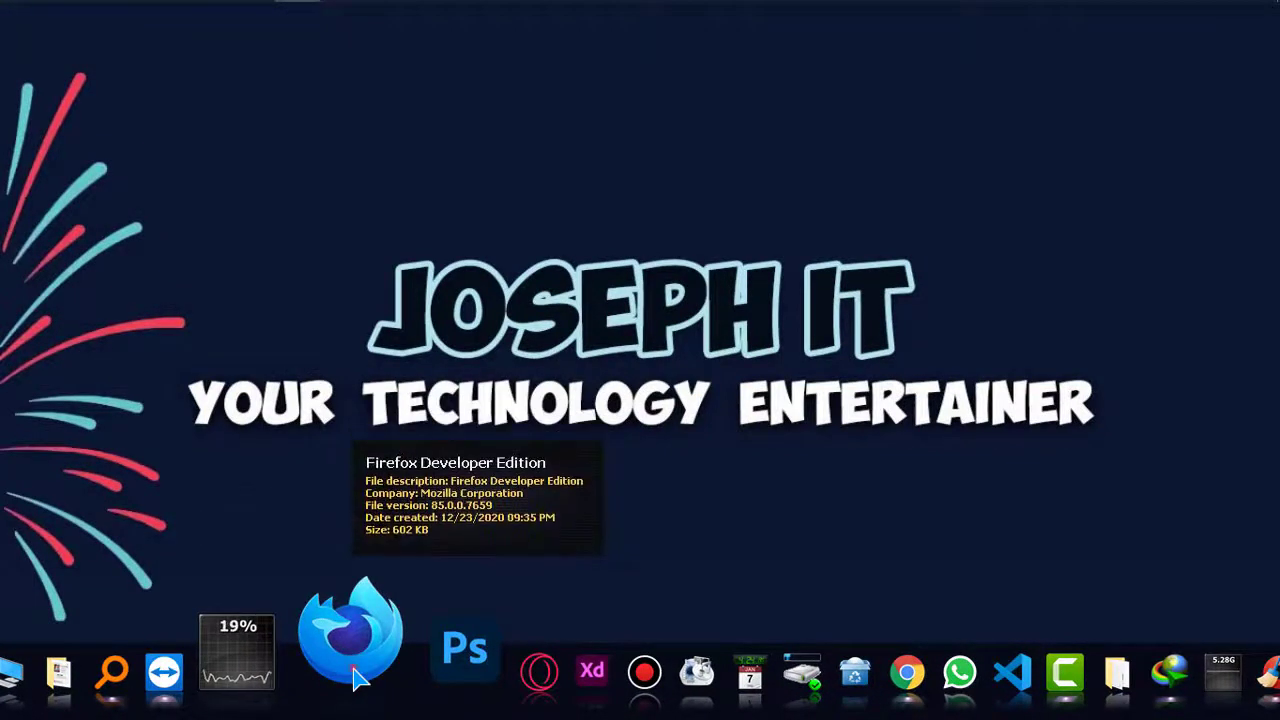
Launch Firefox and Google 'nimbus screenshot firefox'
{"action": "left_click", "coordinate": [355, 672]}
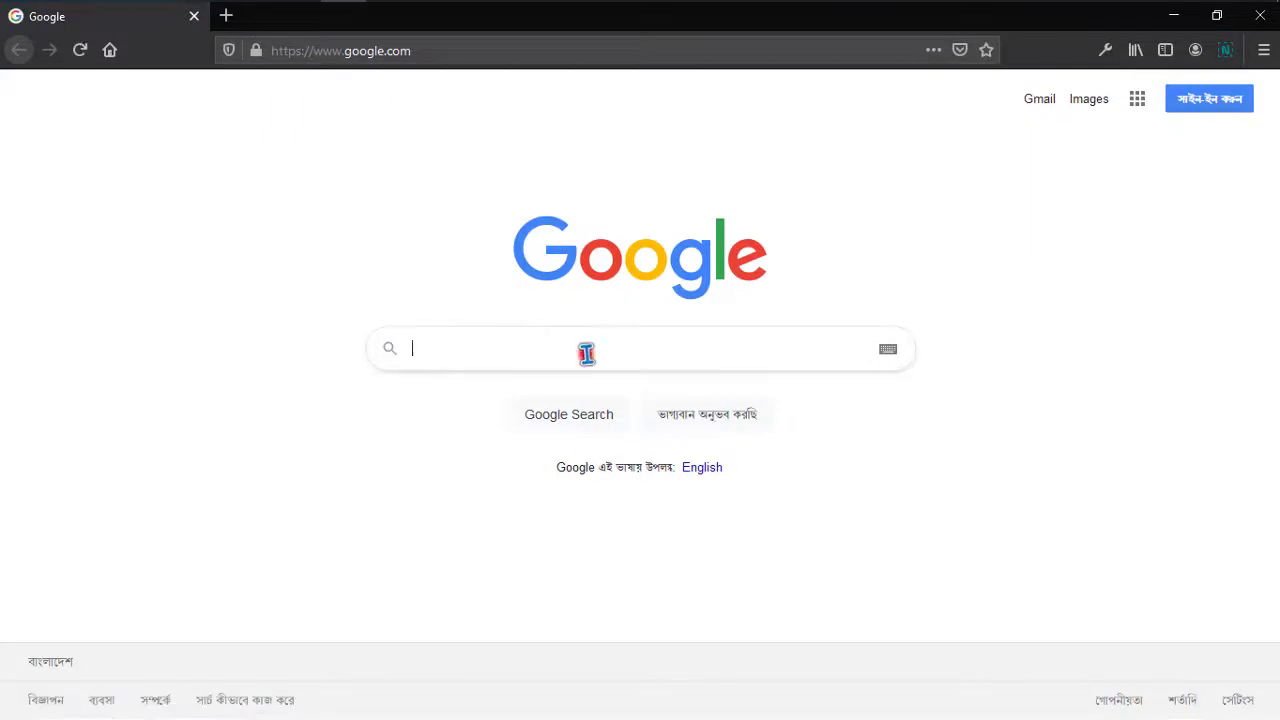
{"action": "left_click", "coordinate": [586, 350]}
{"action": "type", "text": "ni"}
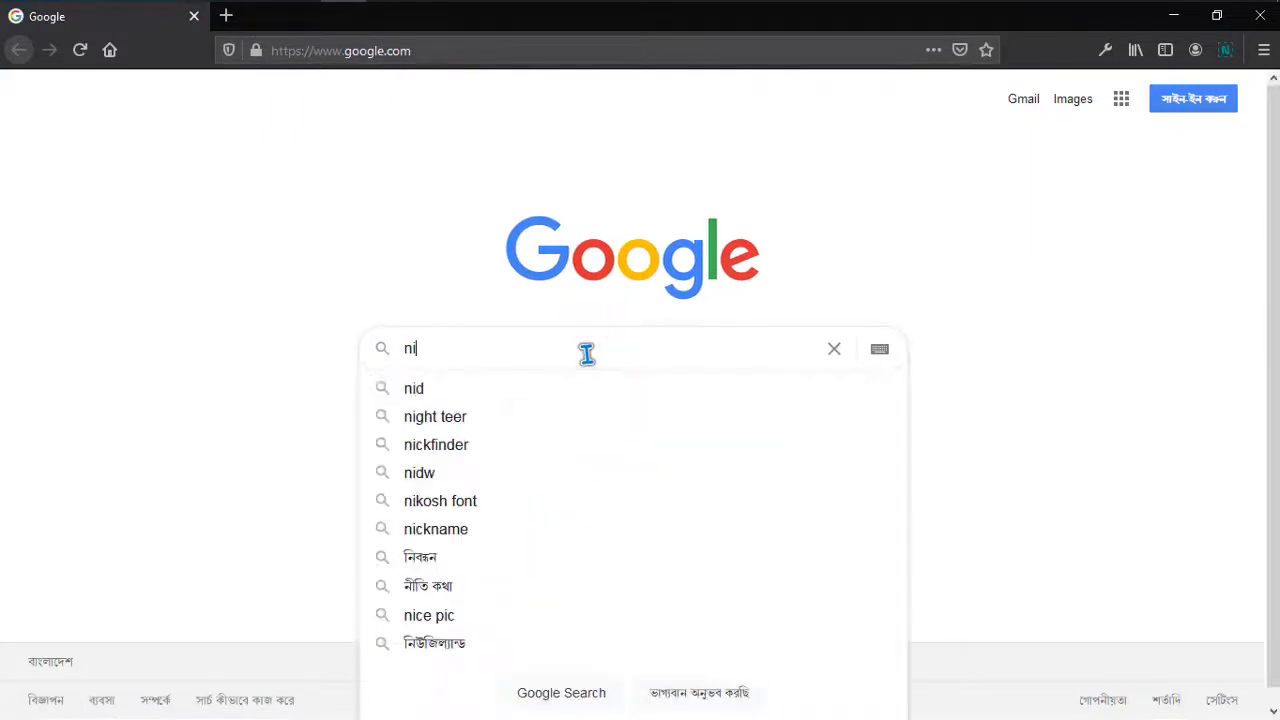
{"action": "type", "text": "mbus"}
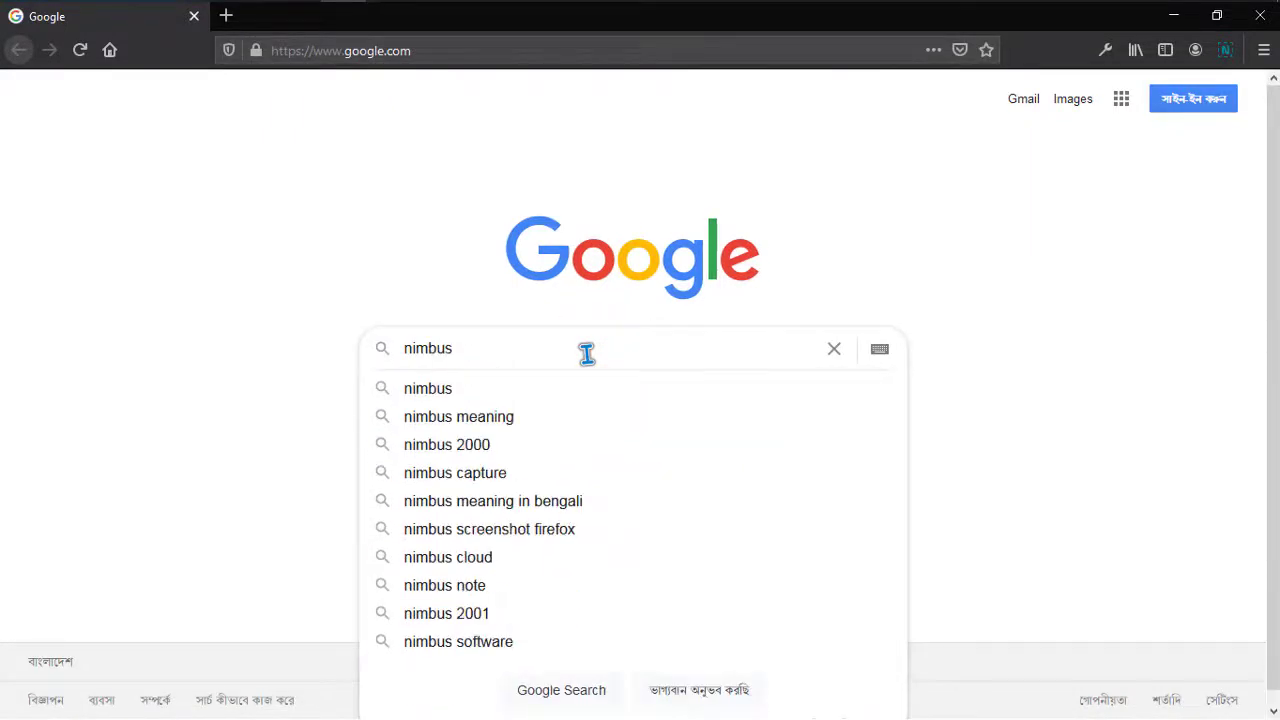
{"action": "type", "text": "s"}
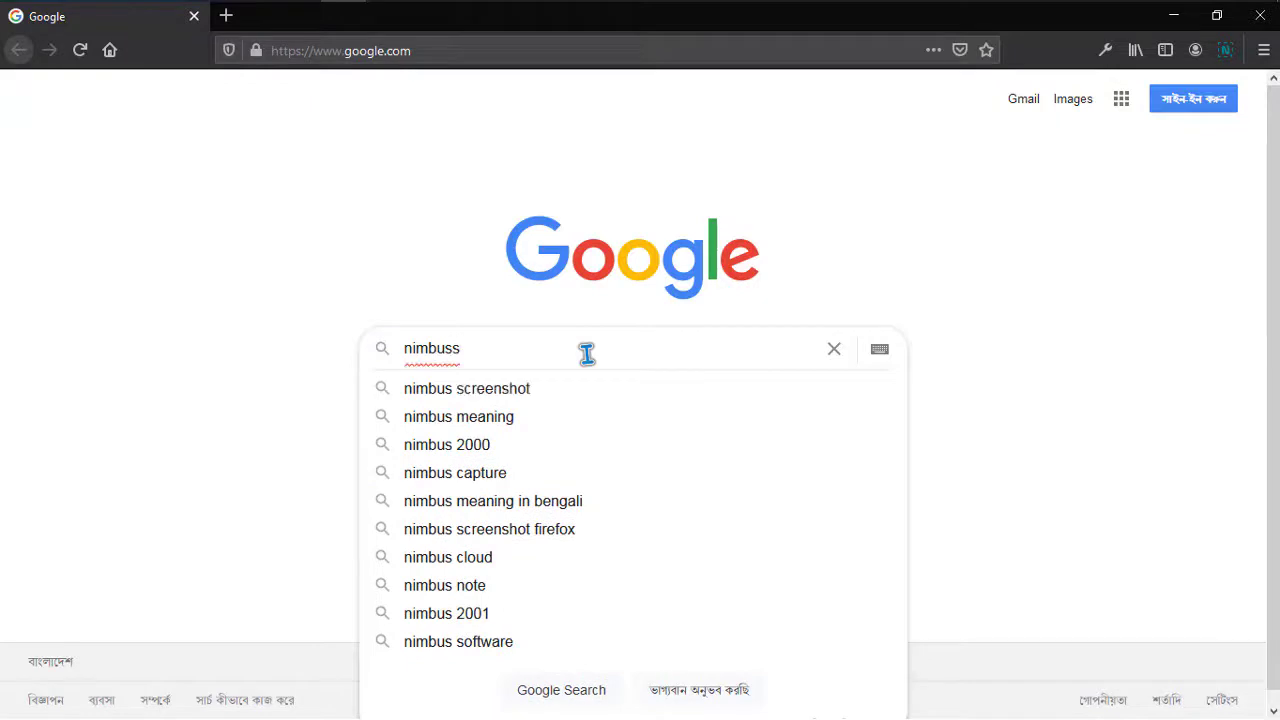
{"action": "key", "text": "Down"}
{"action": "type", "text": "ire"}
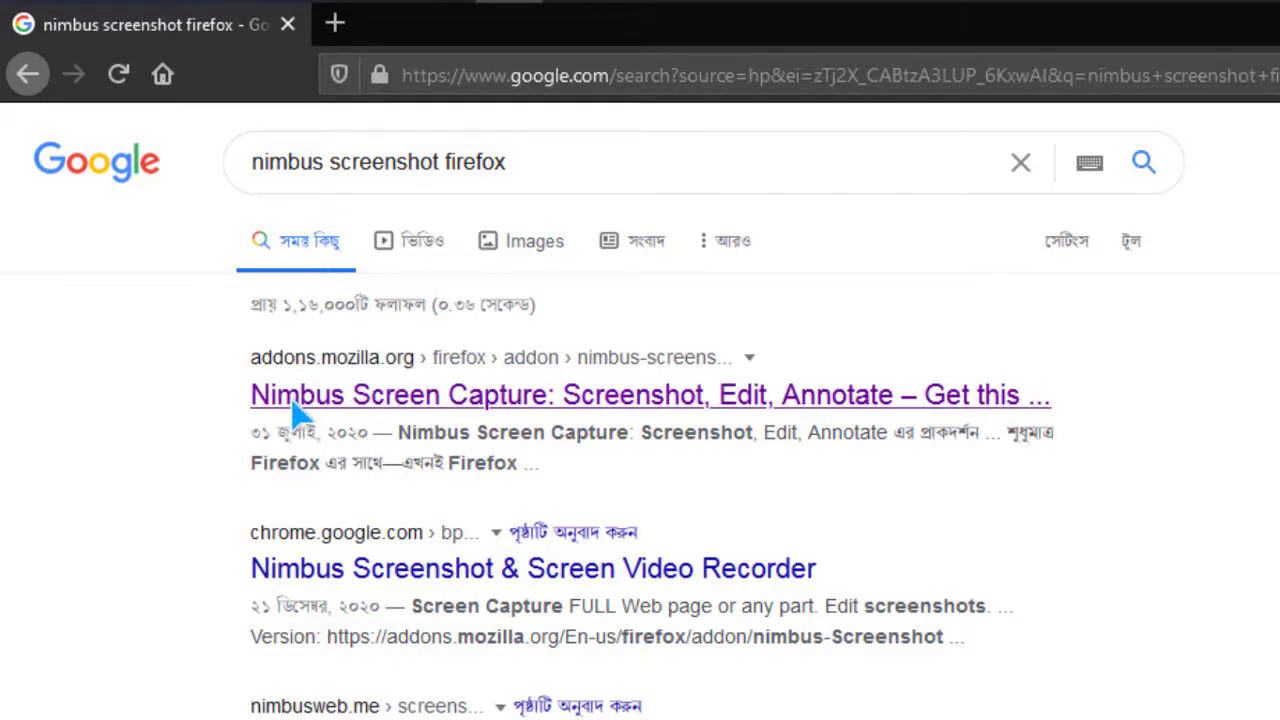
Open the Nimbus Screen Capture add-on listing and check the extension's capture options popup
{"action": "left_click", "coordinate": [378, 408]}
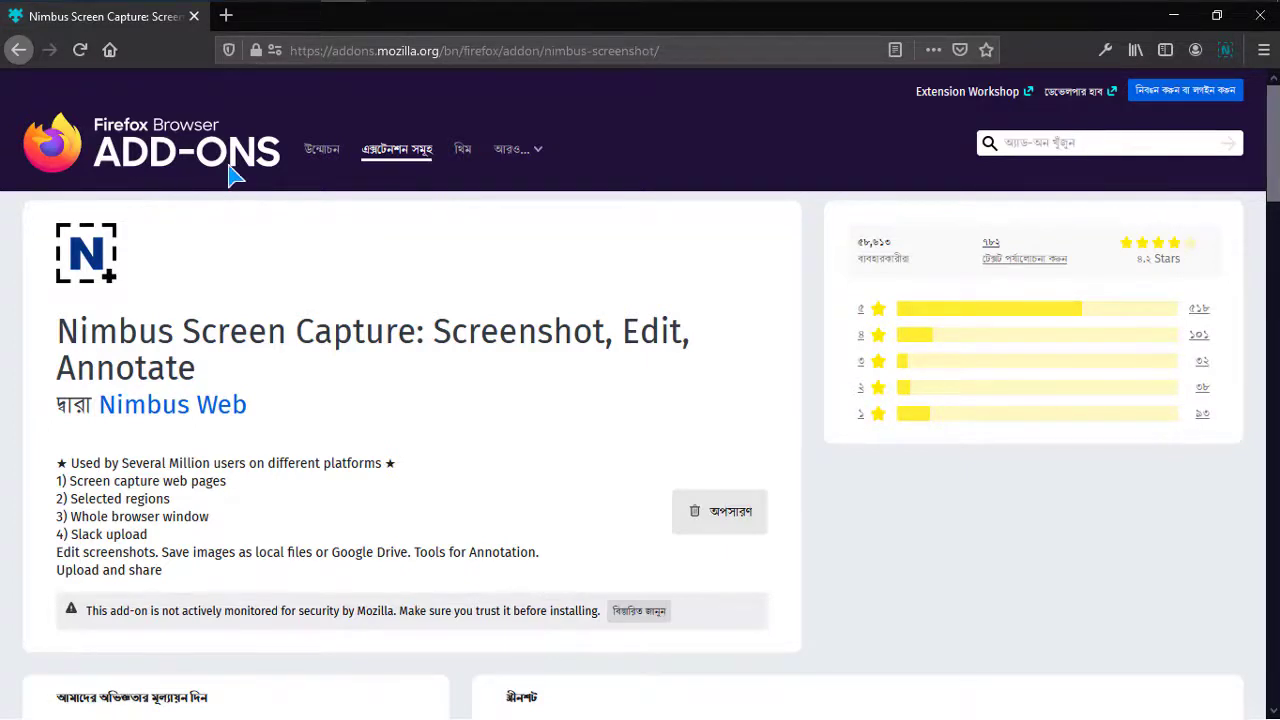
{"action": "scroll", "coordinate": [766, 548], "scroll_direction": "down", "scroll_amount": 2}
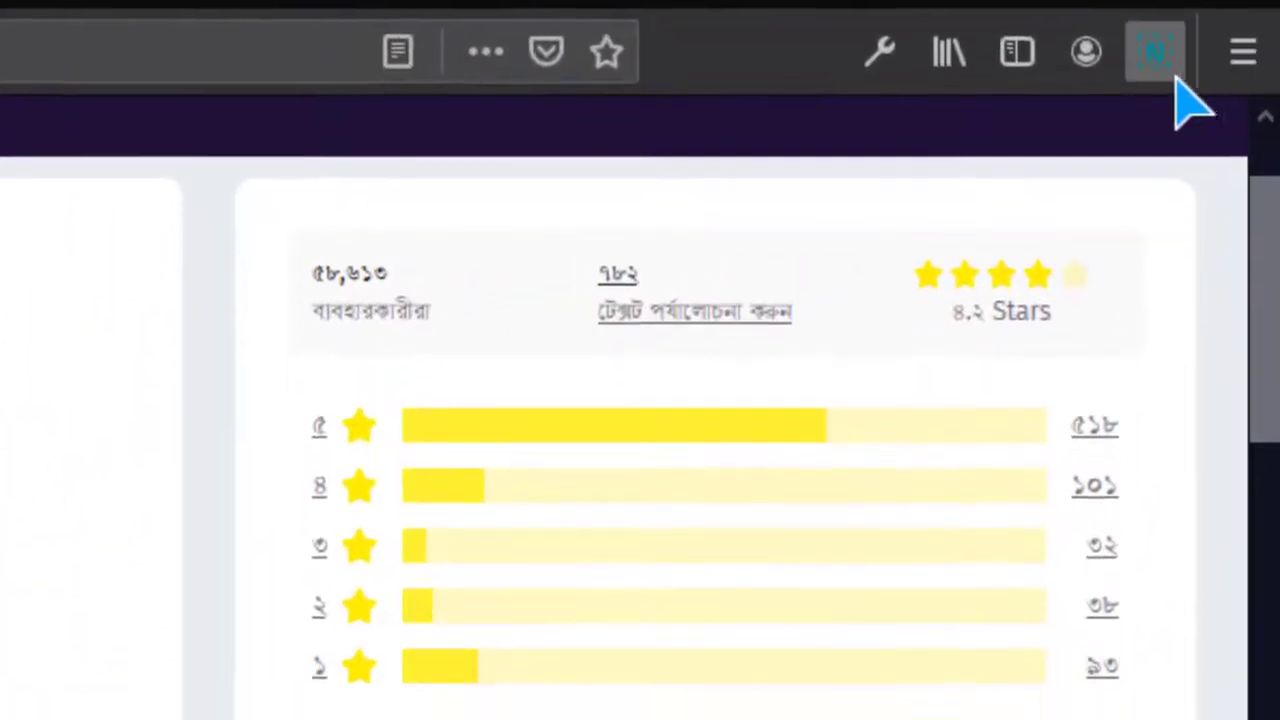
{"action": "left_click", "coordinate": [1165, 66]}
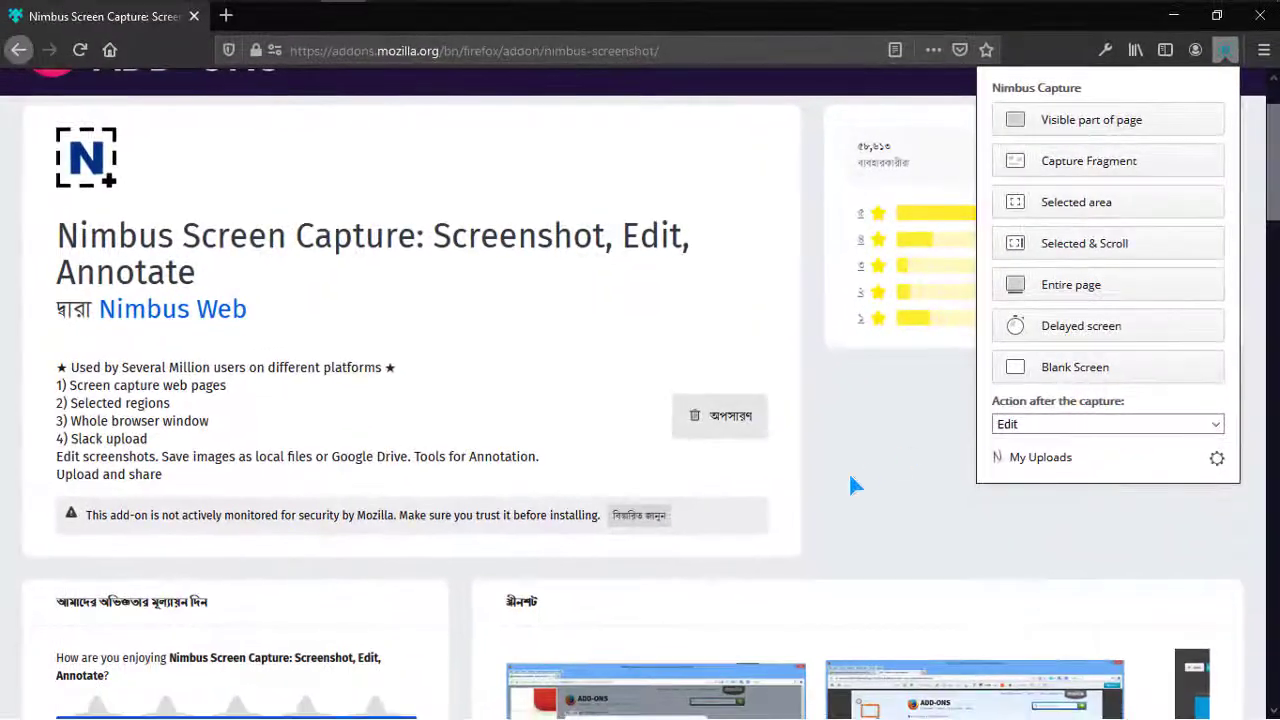
{"action": "left_click", "coordinate": [851, 484]}
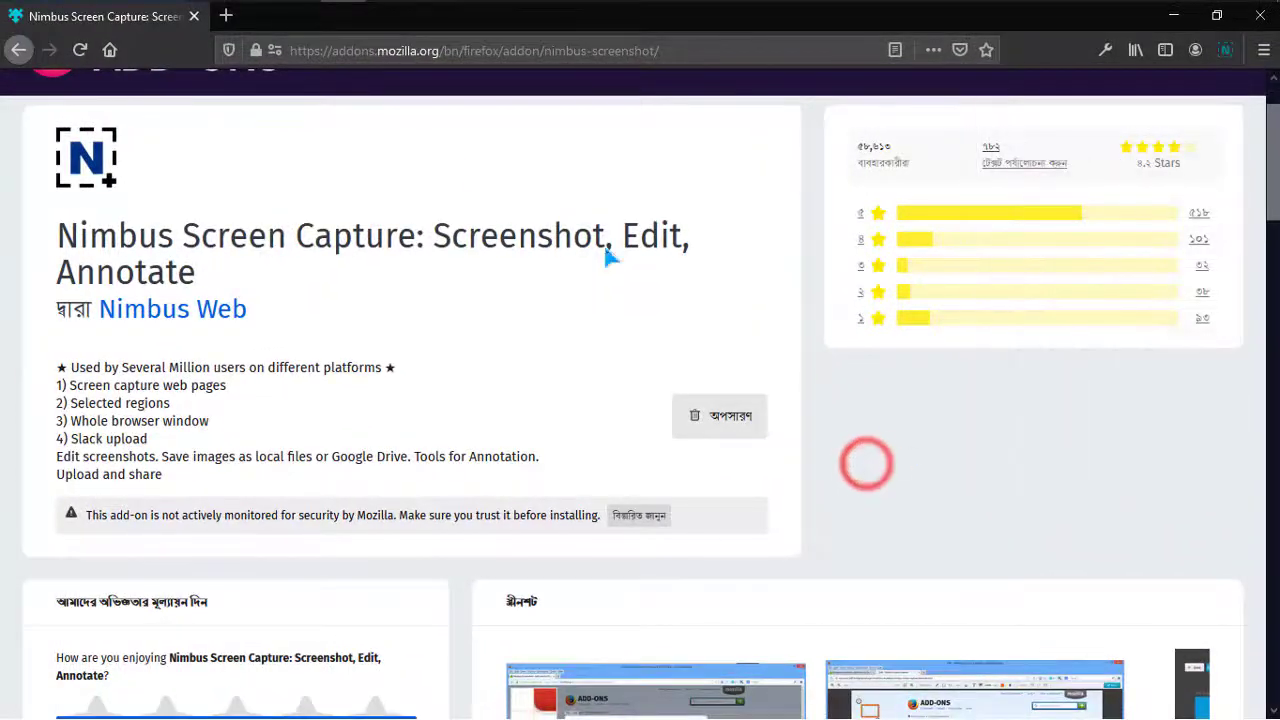
In a new tab, search Google for 'amazon' and open the Amazon.com result
{"action": "left_click", "coordinate": [226, 16]}
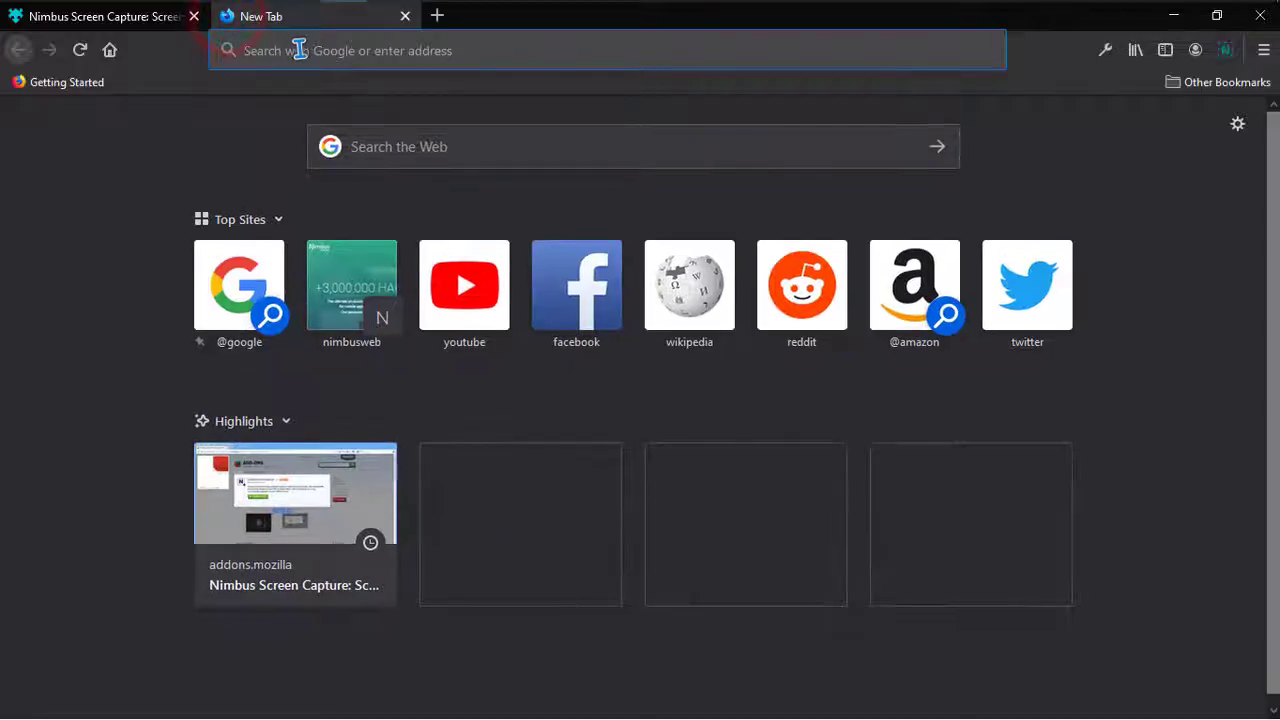
{"action": "left_click", "coordinate": [299, 50]}
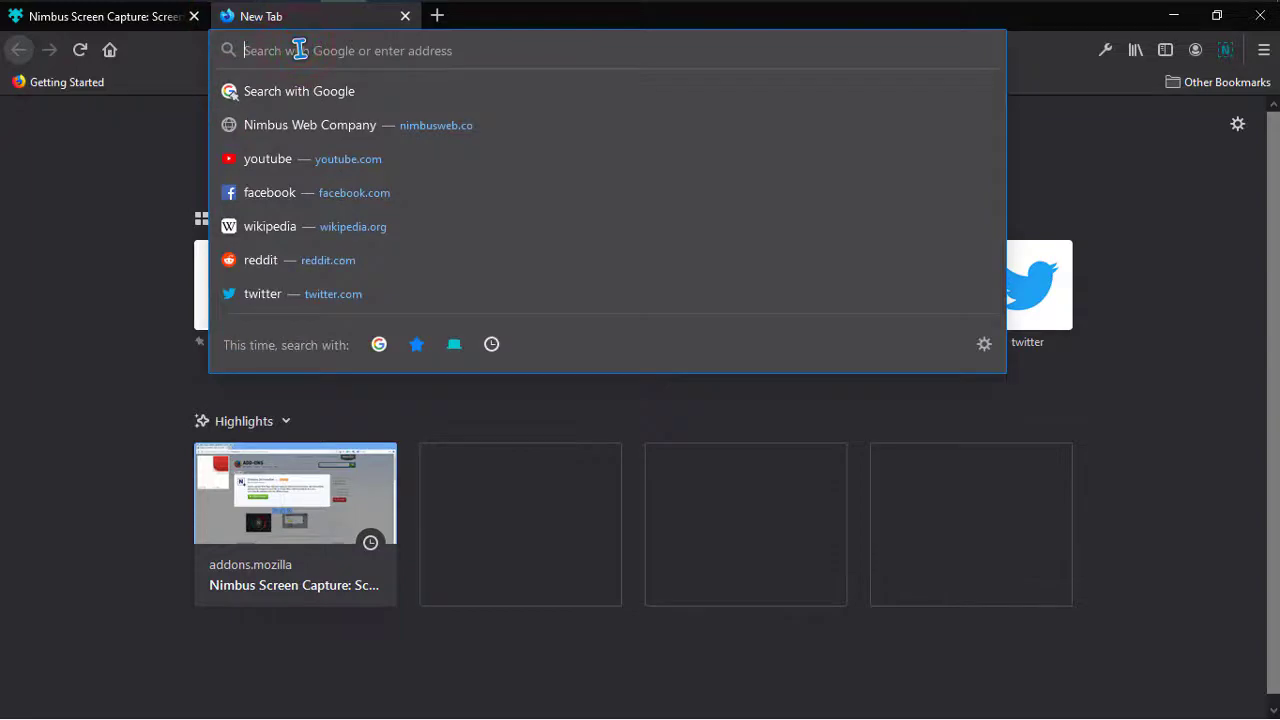
{"action": "type", "text": "ama"}
{"action": "key", "text": "Down"}
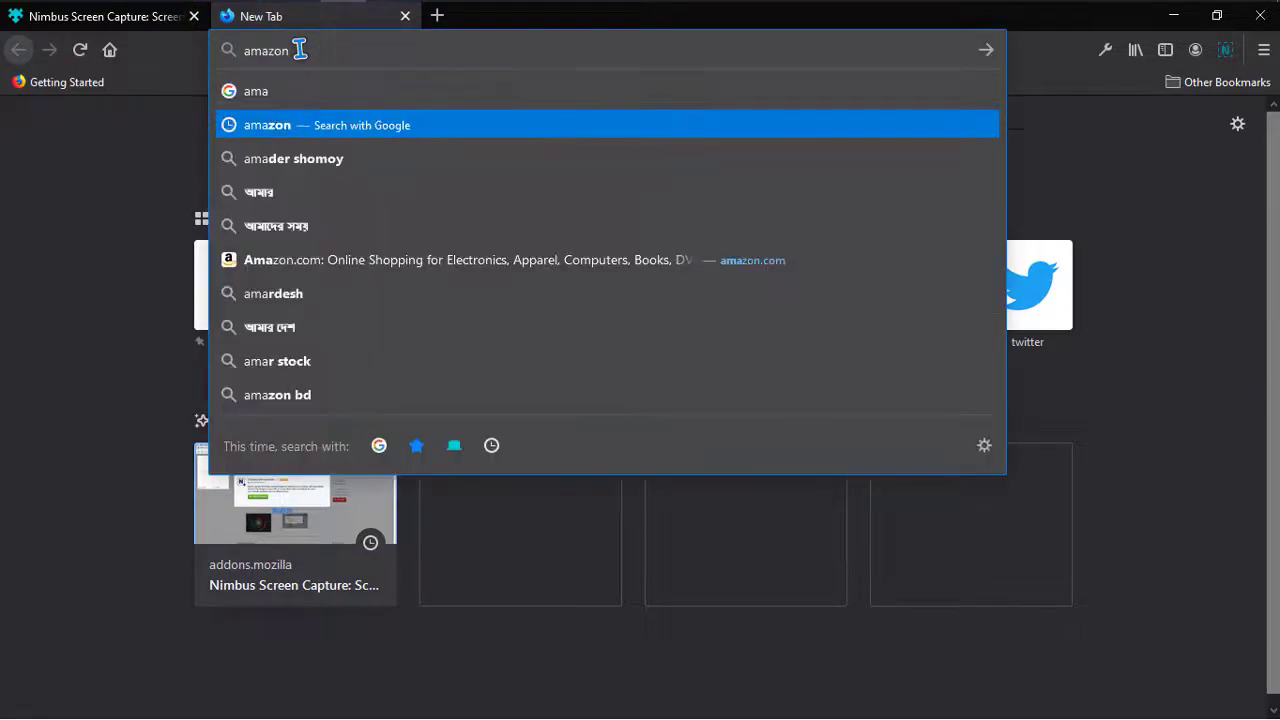
{"action": "key", "text": "Return"}
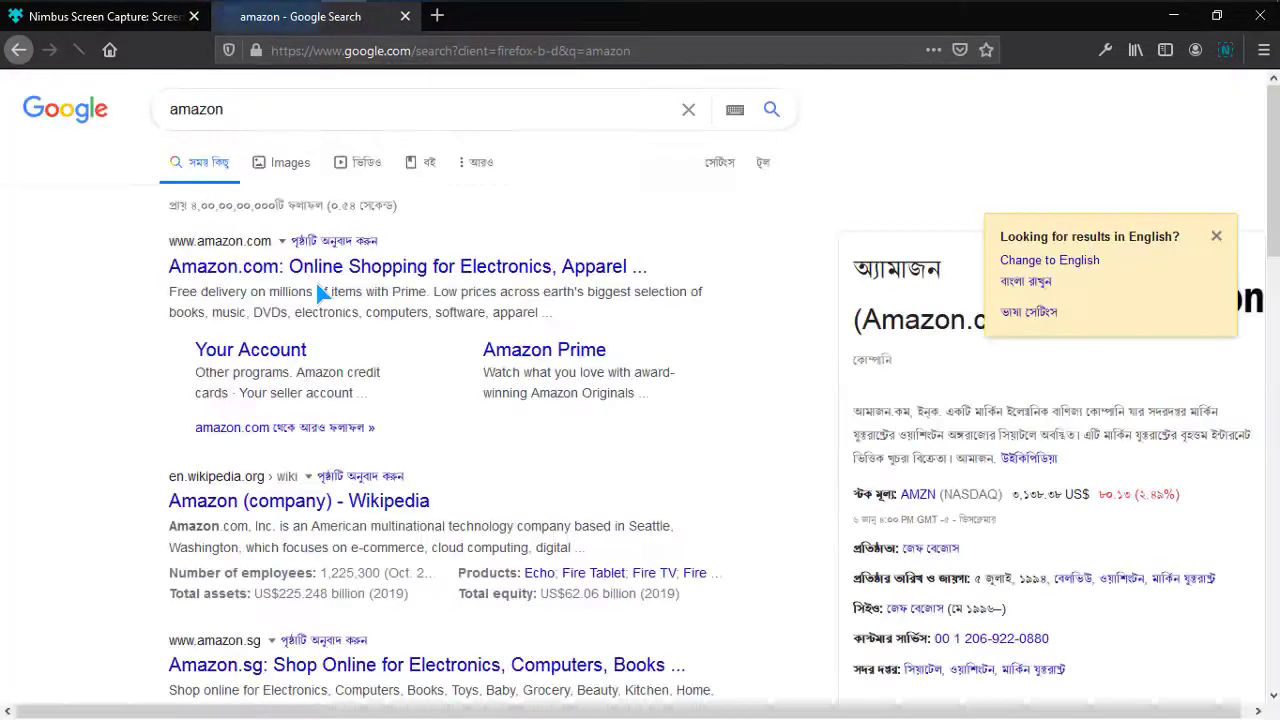
{"action": "left_click", "coordinate": [271, 272]}
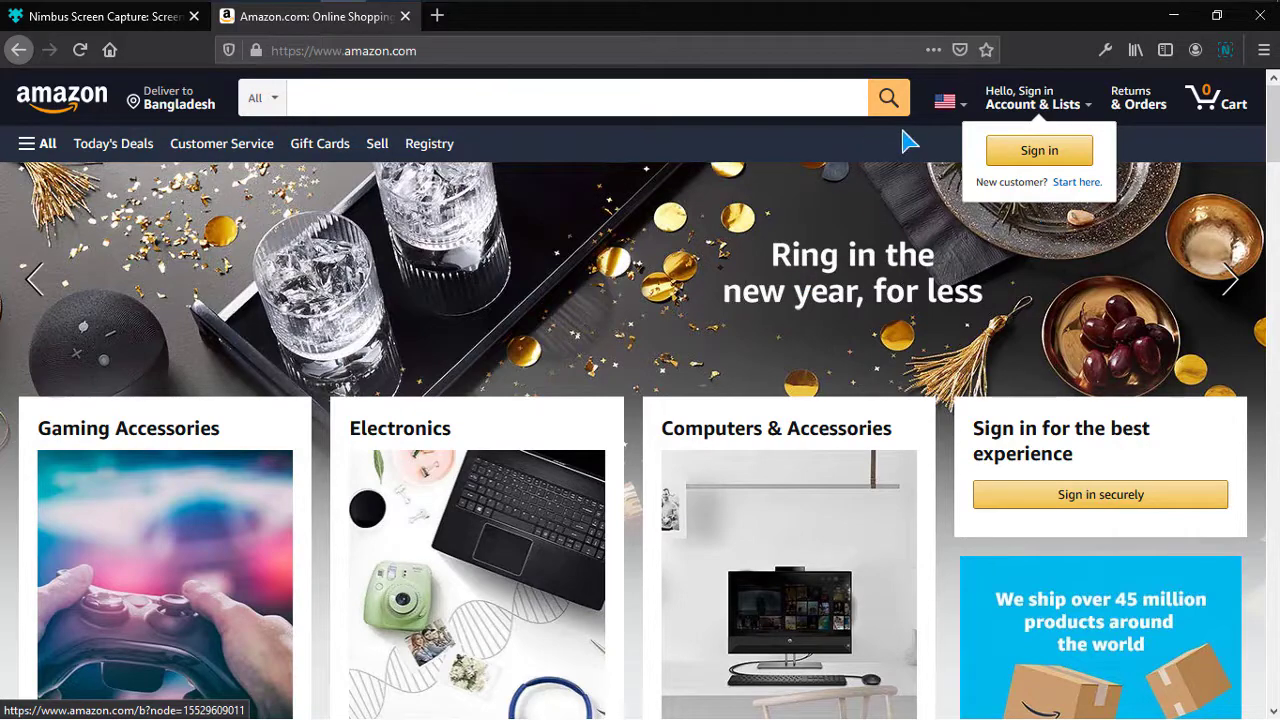
Choose Nimbus's 'Selected & Scroll' capture mode on the Amazon page
{"action": "left_click", "coordinate": [1228, 52]}
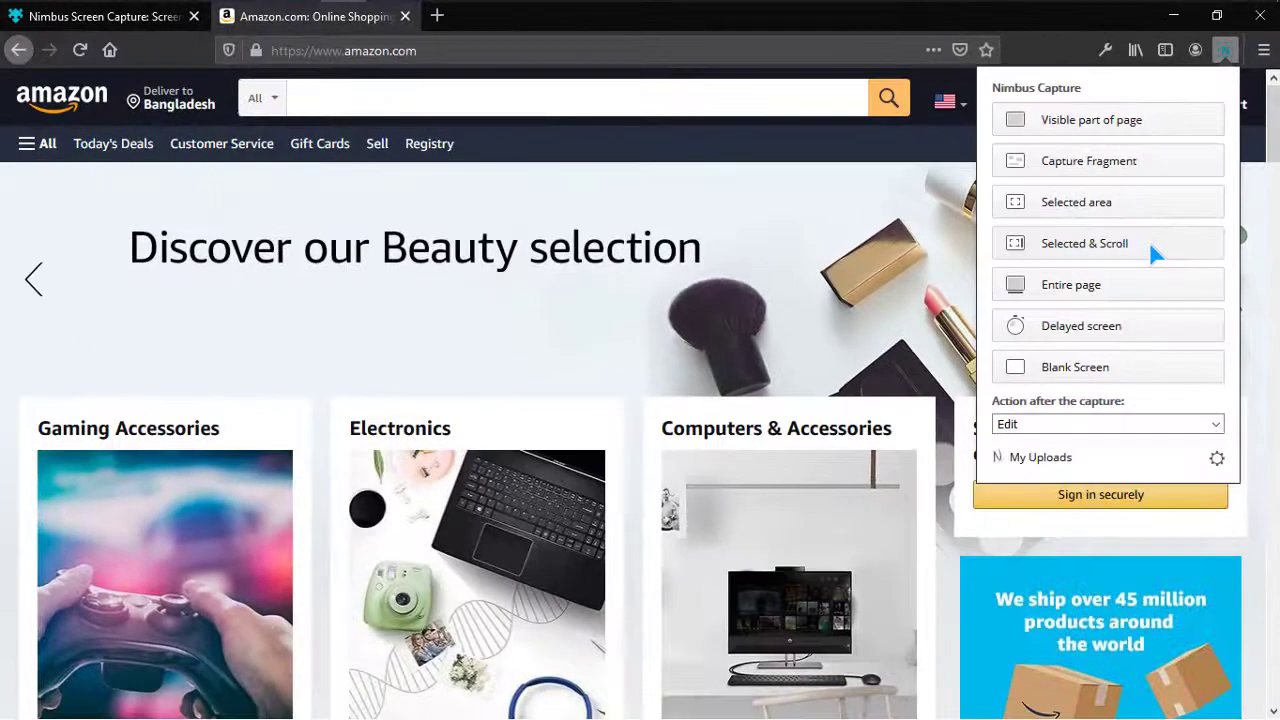
{"action": "left_click", "coordinate": [1149, 243]}
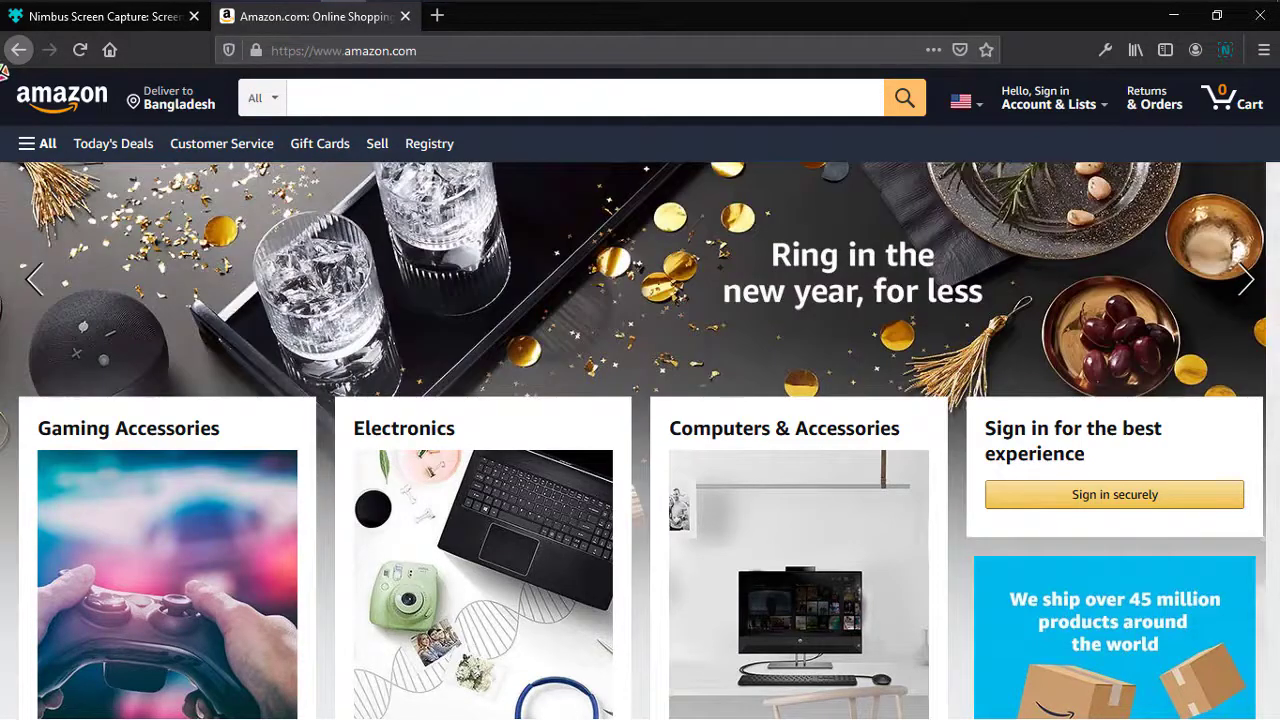
Drag a capture region from the page's top-left corner, auto-scrolling down to the footer
{"action": "mouse_move", "coordinate": [3, 72]}
{"action": "left_mouse_down"}
{"action": "mouse_move", "coordinate": [322, 316]}
{"action": "mouse_move", "coordinate": [595, 451]}
{"action": "mouse_move", "coordinate": [883, 558]}
{"action": "mouse_move", "coordinate": [1263, 612]}
{"action": "mouse_move", "coordinate": [1272, 682]}
{"action": "left_mouse_up"}
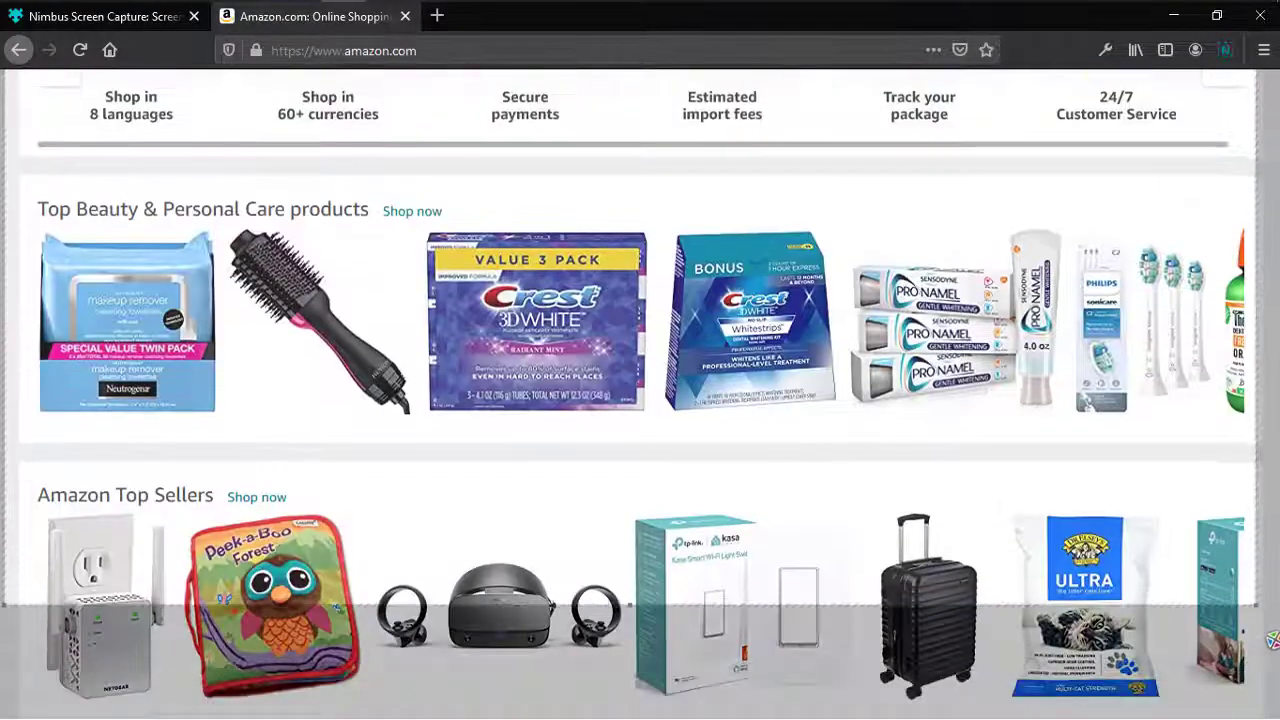
{"action": "left_click_drag", "start_coordinate": [1272, 682], "coordinate": [1274, 700]}
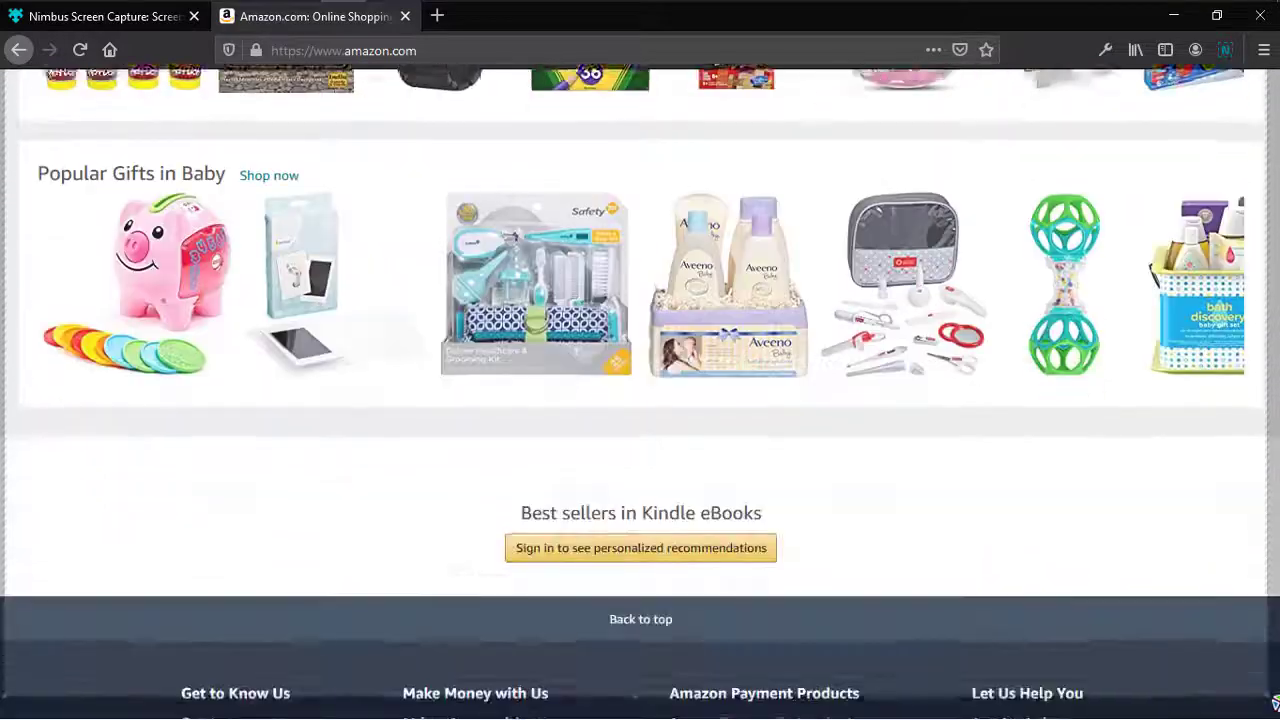
{"action": "mouse_move", "coordinate": [1274, 700]}
{"action": "left_mouse_down"}
{"action": "mouse_move", "coordinate": [1274, 580]}
{"action": "mouse_move", "coordinate": [1276, 699]}
{"action": "left_mouse_up"}
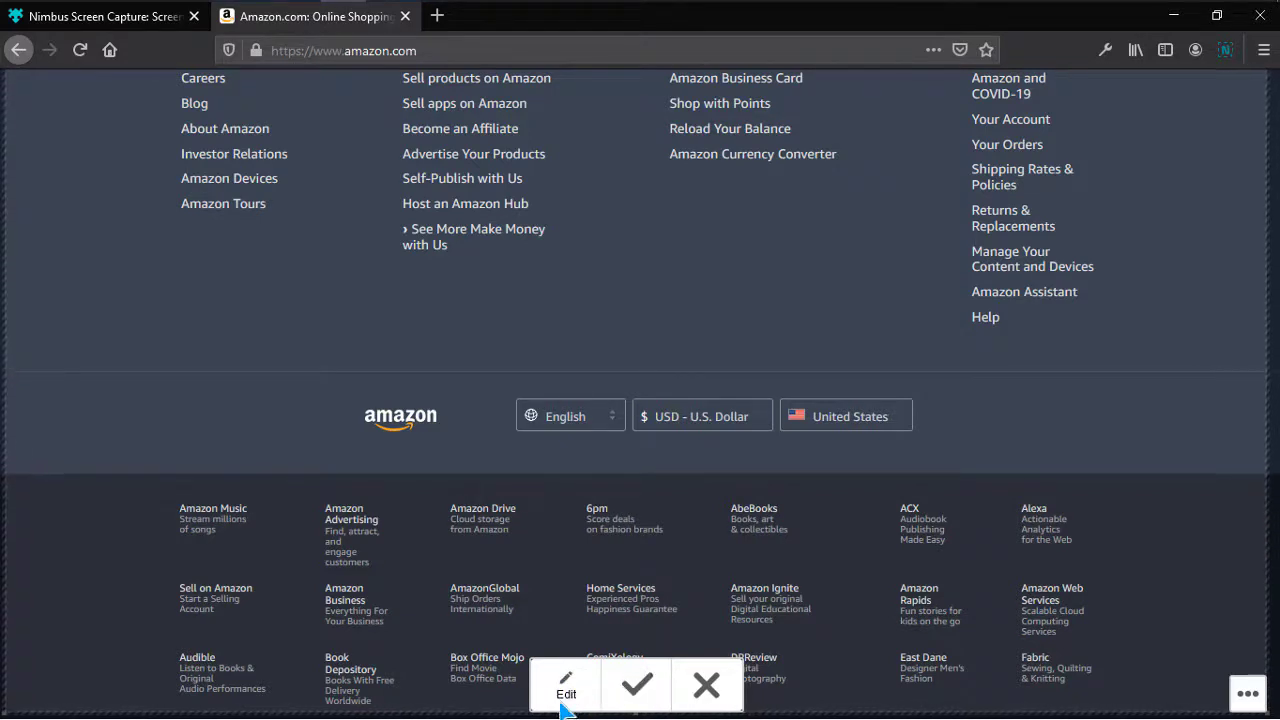
Accept the Amazon capture and select the png extension in the Save As file name
{"action": "left_click", "coordinate": [640, 705]}
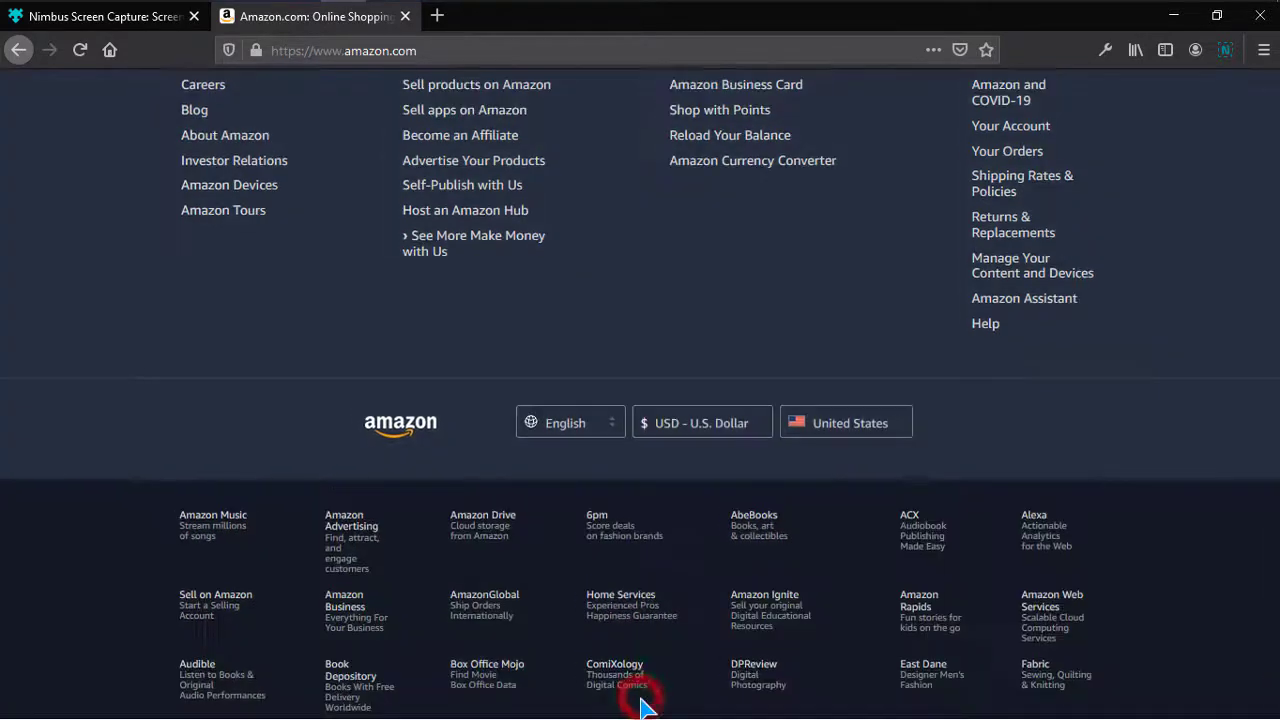
{"action": "scroll", "coordinate": [767, 440], "scroll_direction": "up", "scroll_amount": 5}
{"action": "scroll", "coordinate": [767, 440], "scroll_direction": "up", "scroll_amount": 5}
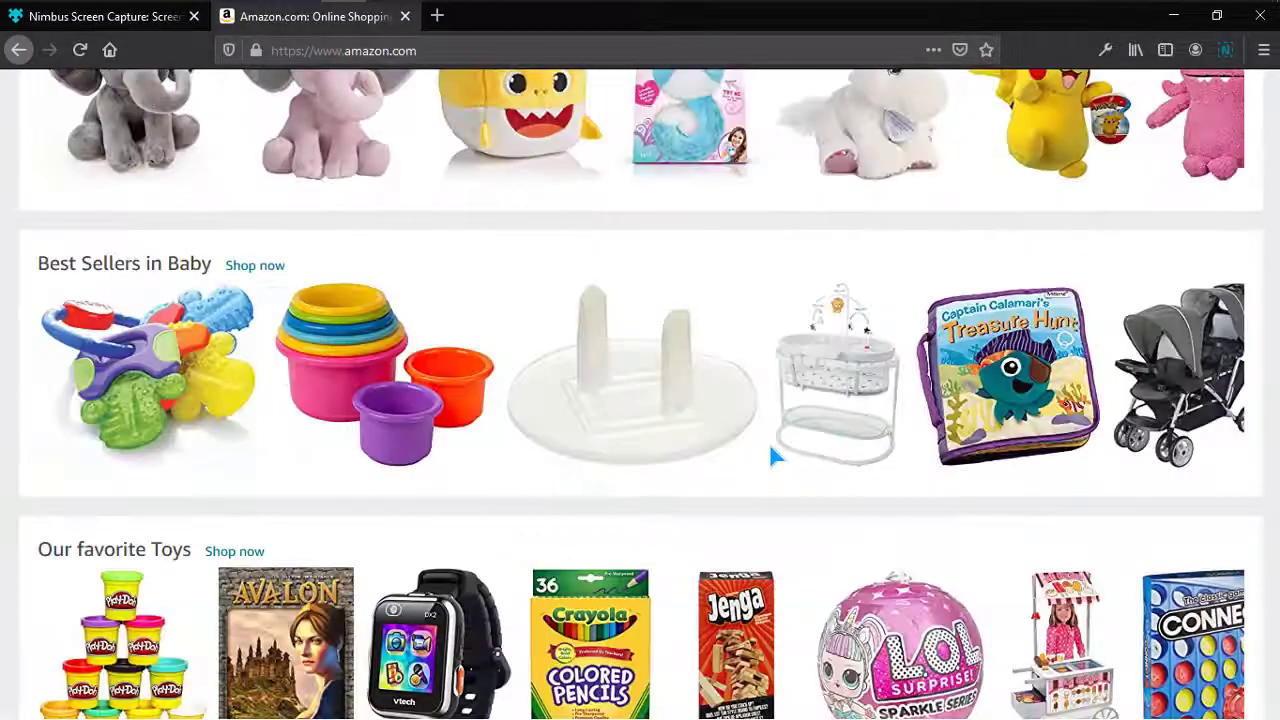
{"action": "scroll", "coordinate": [770, 450], "scroll_direction": "up", "scroll_amount": 5}
{"action": "scroll", "coordinate": [770, 450], "scroll_direction": "up", "scroll_amount": 5}
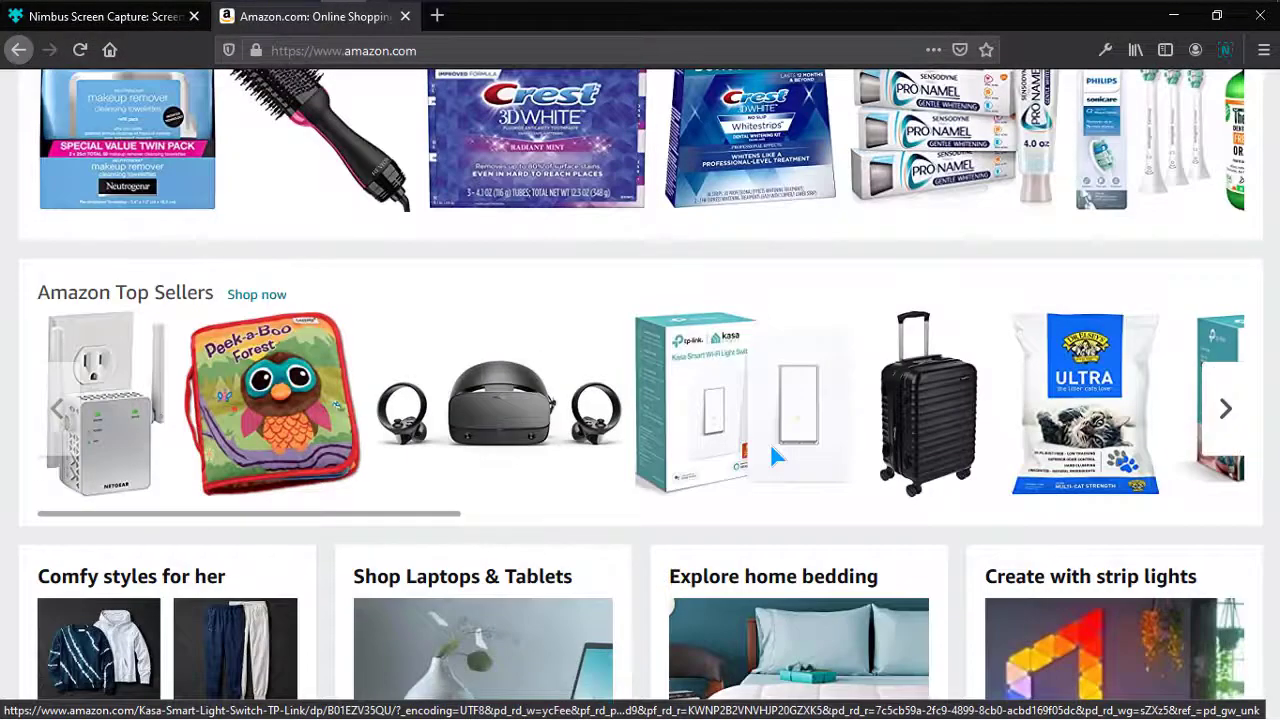
{"action": "scroll", "coordinate": [771, 448], "scroll_direction": "up", "scroll_amount": 5}
{"action": "scroll", "coordinate": [771, 448], "scroll_direction": "up", "scroll_amount": 5}
{"action": "scroll", "coordinate": [772, 455], "scroll_direction": "up", "scroll_amount": 5}
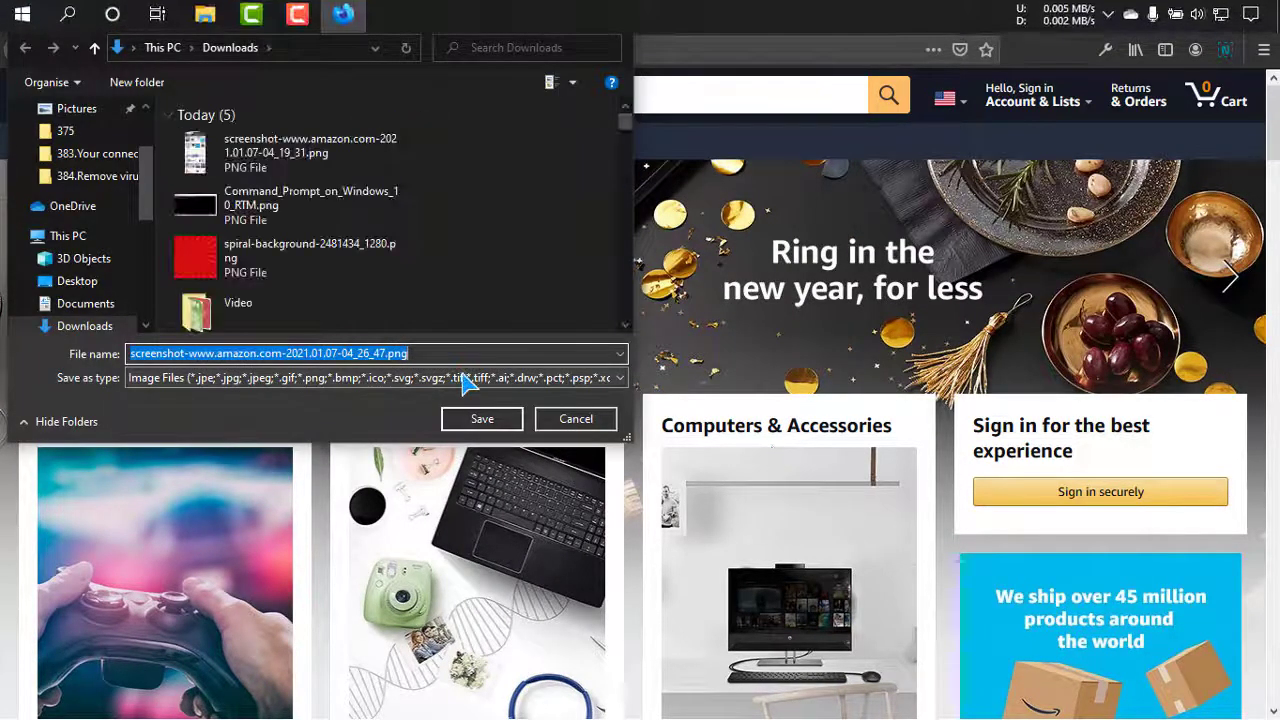
{"action": "left_click", "coordinate": [397, 353]}
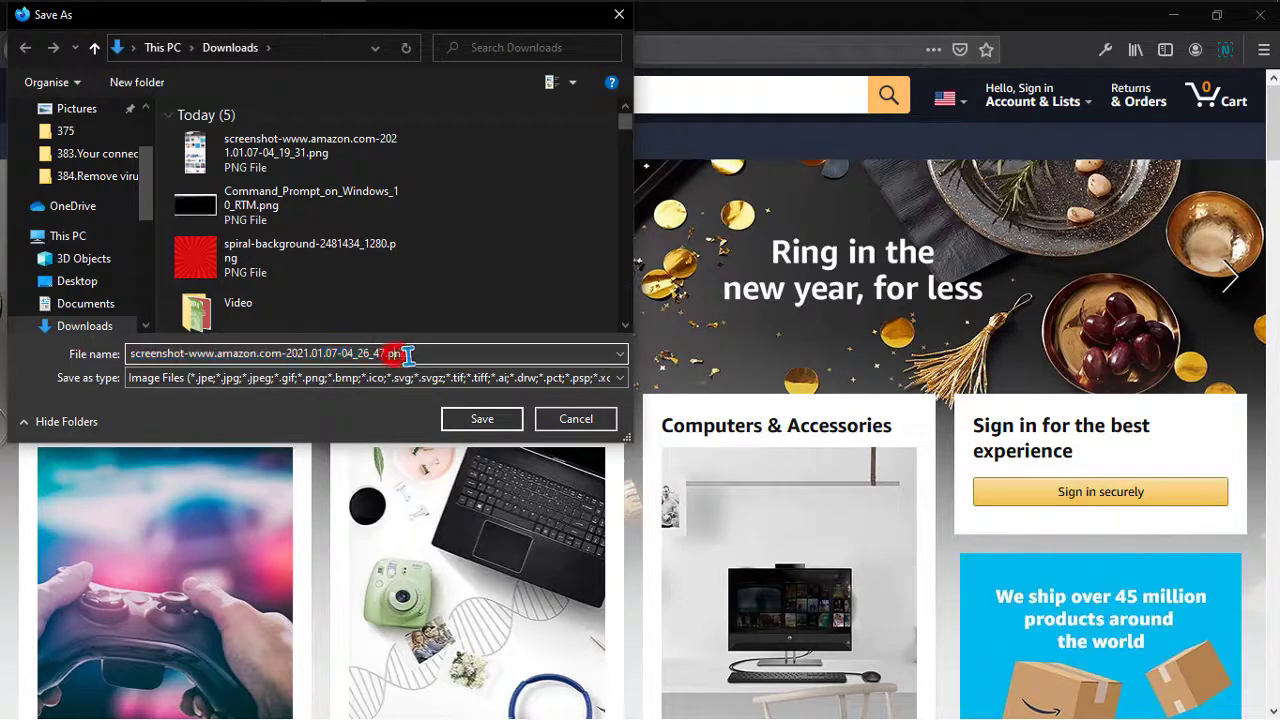
{"action": "left_click_drag", "start_coordinate": [389, 355], "coordinate": [435, 357]}
Save the screenshot to Downloads and open its folder from Firefox's downloads list
{"action": "left_click", "coordinate": [459, 425]}
{"action": "mouse_move", "coordinate": [1033, 95]}
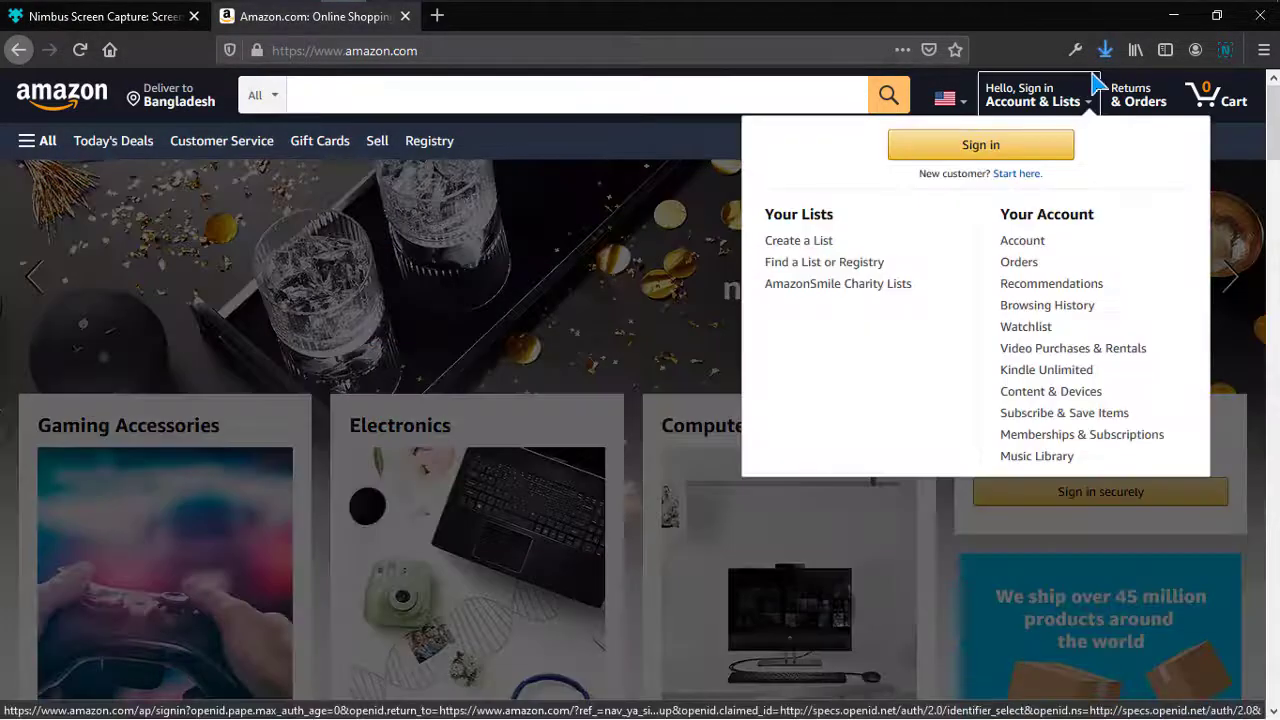
{"action": "left_click", "coordinate": [1105, 52]}
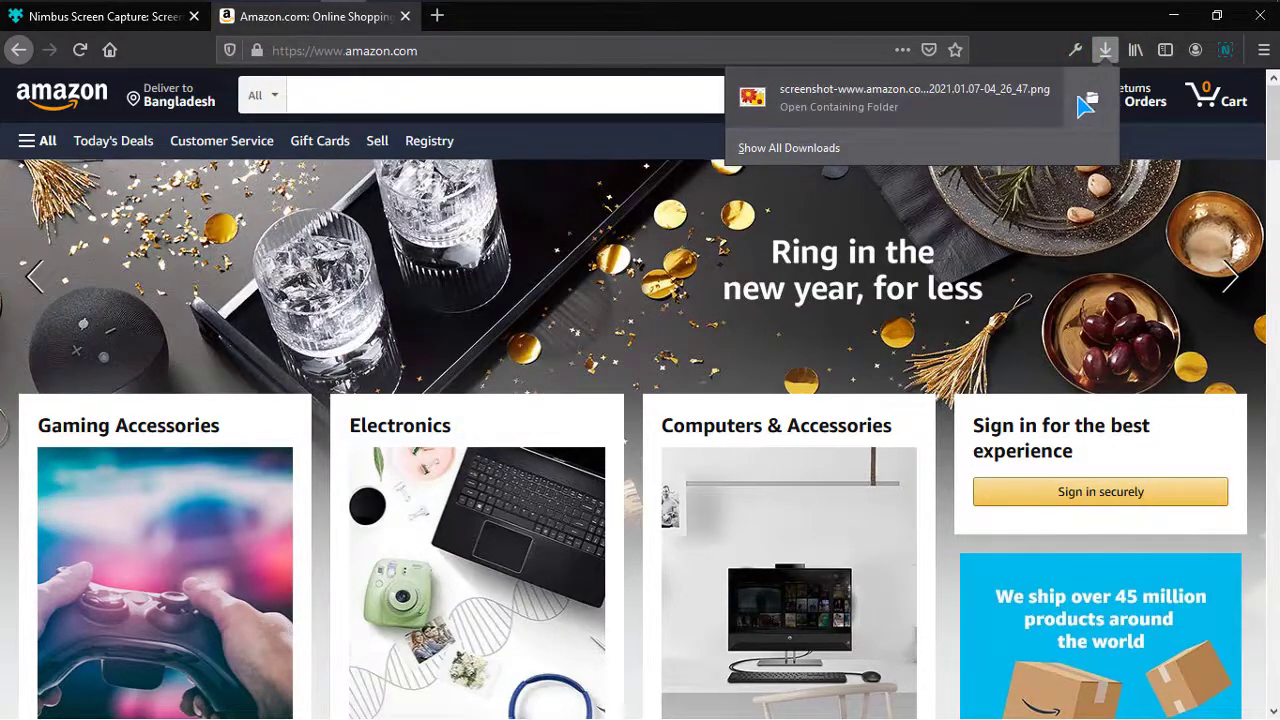
{"action": "left_click", "coordinate": [1093, 101]}
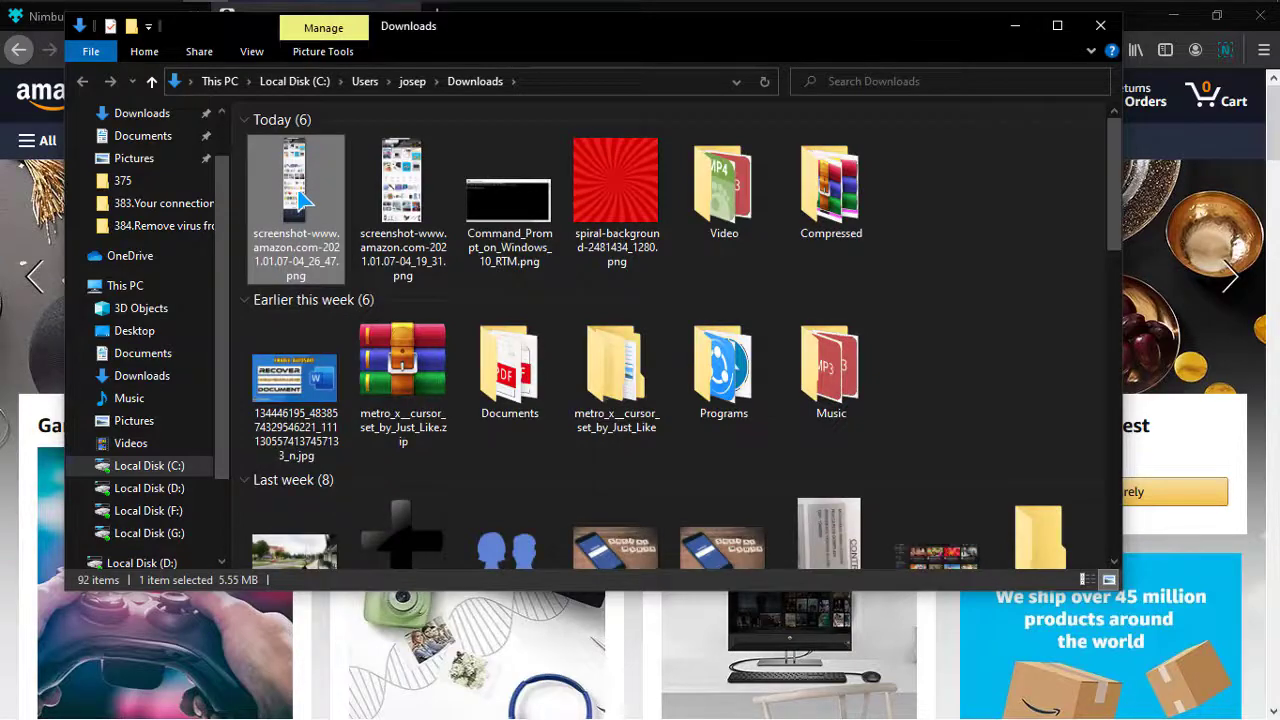
Open the Amazon screenshot PNG in Pictureflect Photo Viewer and view the top banner
{"action": "double_click", "coordinate": [303, 199]}
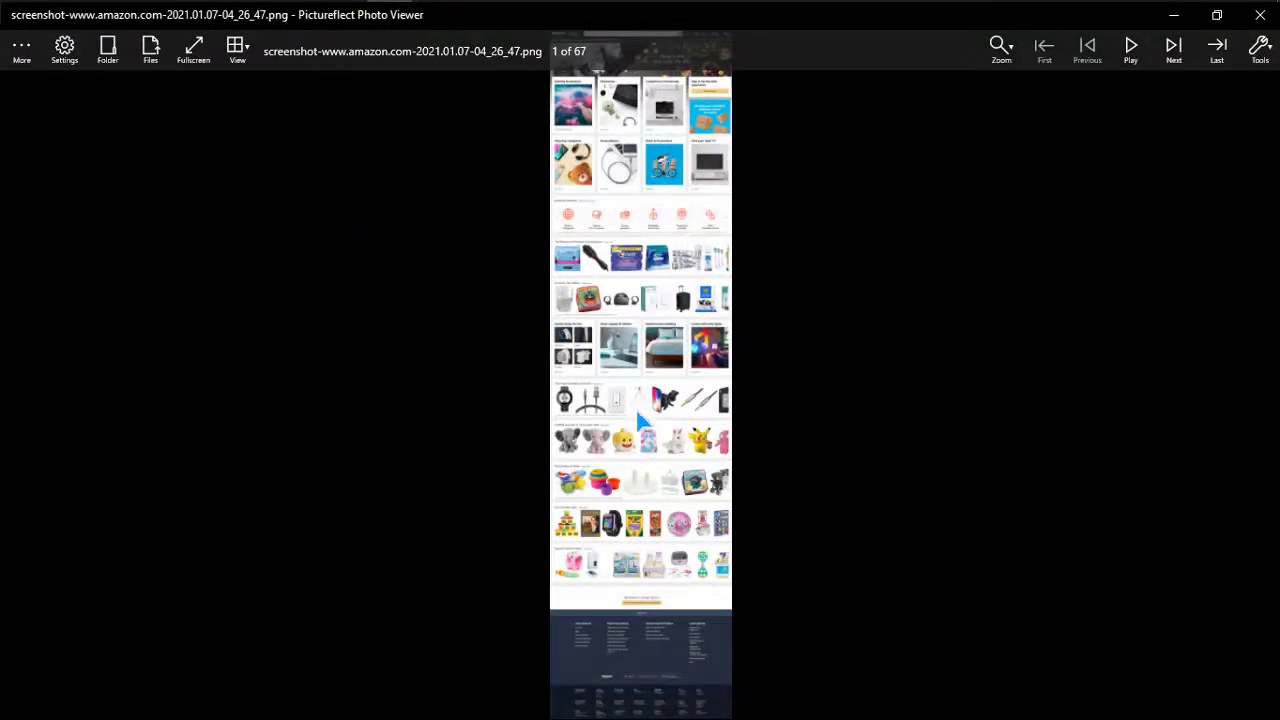
{"action": "scroll", "coordinate": [640, 415], "scroll_direction": "up", "scroll_amount": 5}
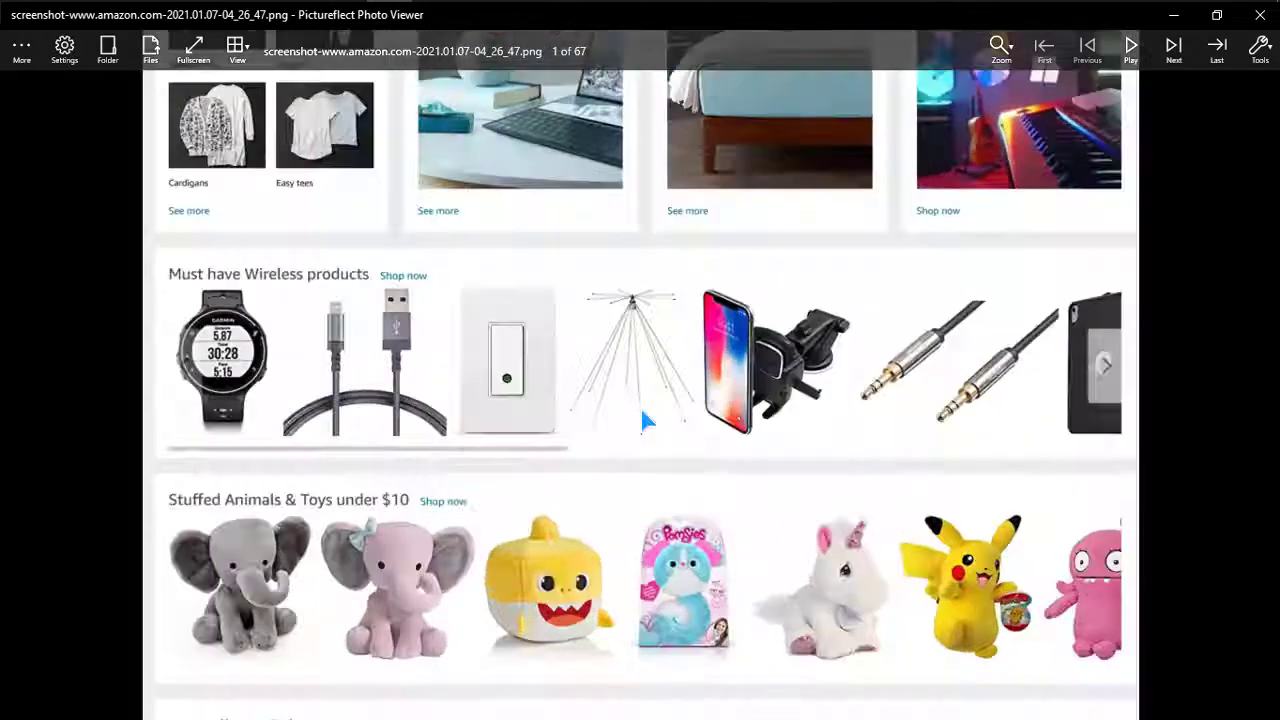
{"action": "scroll", "coordinate": [640, 404], "scroll_direction": "up", "scroll_amount": 2}
{"action": "scroll", "coordinate": [666, 278], "scroll_direction": "down", "scroll_amount": 1}
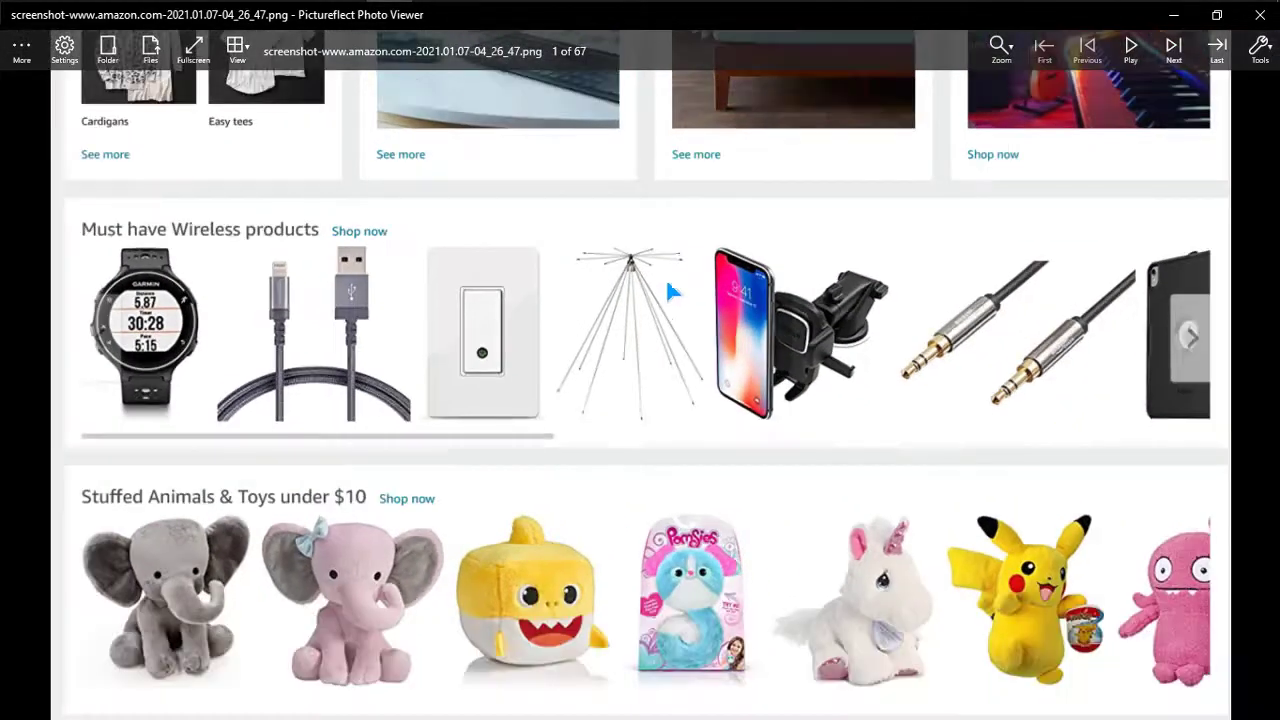
{"action": "left_click_drag", "start_coordinate": [671, 289], "coordinate": [689, 497]}
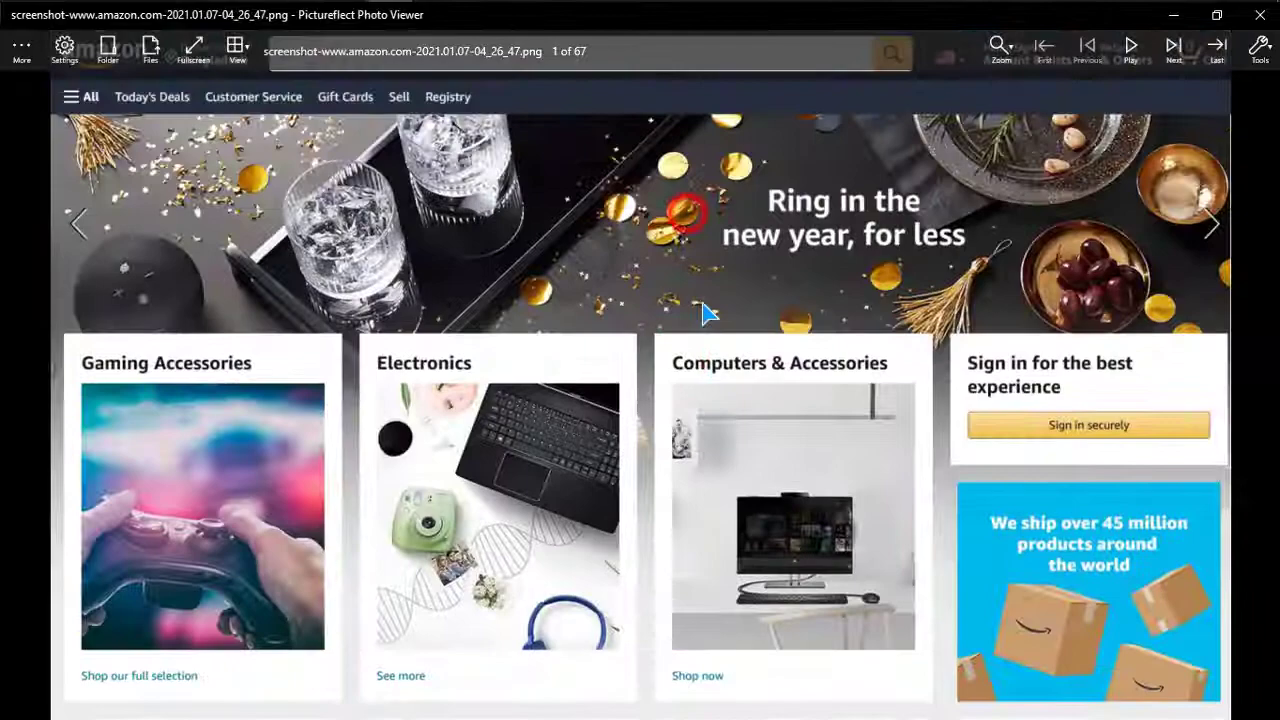
{"action": "left_click", "coordinate": [702, 298]}
Zoom and pan down to the Deals & Promotions and Must have Wireless products rows
{"action": "scroll", "coordinate": [702, 316], "scroll_direction": "up", "scroll_amount": 1}
{"action": "scroll", "coordinate": [720, 483], "scroll_direction": "up", "scroll_amount": 3}
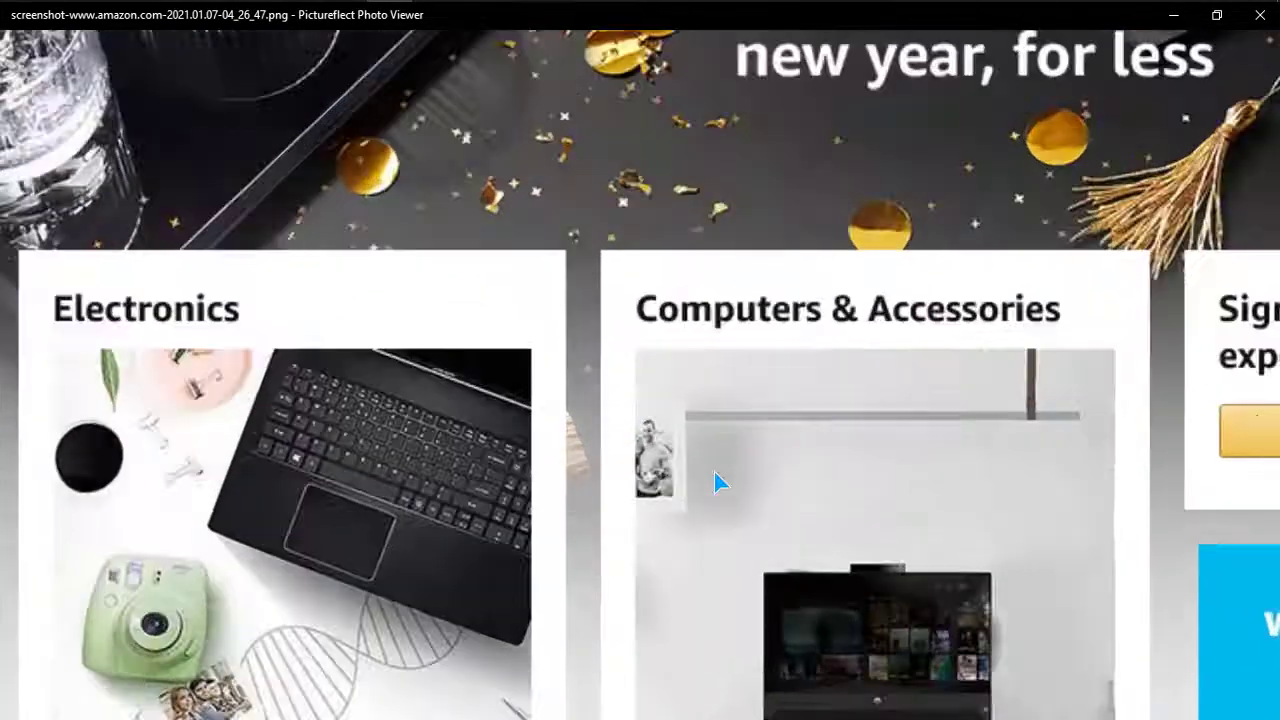
{"action": "scroll", "coordinate": [720, 483], "scroll_direction": "up", "scroll_amount": 1}
{"action": "scroll", "coordinate": [720, 483], "scroll_direction": "down", "scroll_amount": 4}
{"action": "scroll", "coordinate": [718, 484], "scroll_direction": "down", "scroll_amount": 3}
{"action": "scroll", "coordinate": [718, 484], "scroll_direction": "up", "scroll_amount": 1}
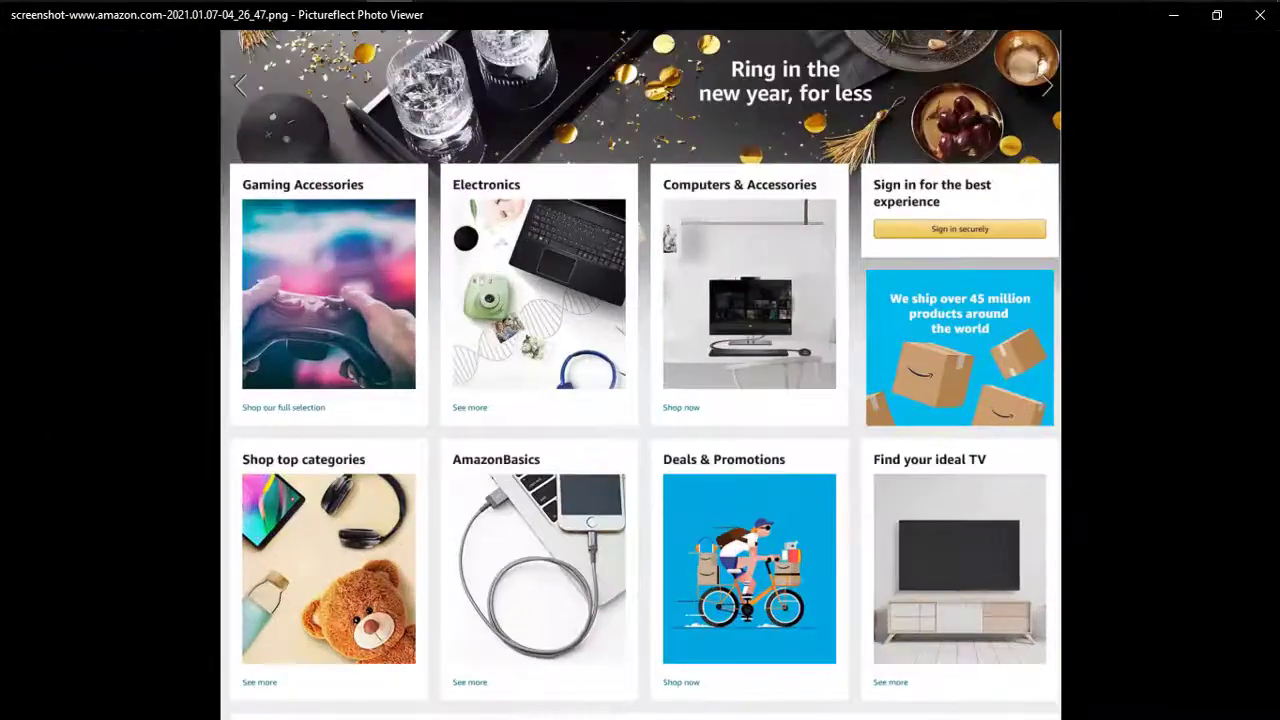
{"action": "scroll", "coordinate": [718, 490], "scroll_direction": "up", "scroll_amount": 2}
{"action": "mouse_move", "coordinate": [695, 515]}
{"action": "left_mouse_down"}
{"action": "mouse_move", "coordinate": [715, 200]}
{"action": "mouse_move", "coordinate": [737, 517]}
{"action": "mouse_move", "coordinate": [757, 194]}
{"action": "left_mouse_up"}
{"action": "mouse_move", "coordinate": [730, 545]}
{"action": "left_mouse_down"}
{"action": "mouse_move", "coordinate": [757, 297]}
{"action": "mouse_move", "coordinate": [750, 312]}
{"action": "left_mouse_up"}
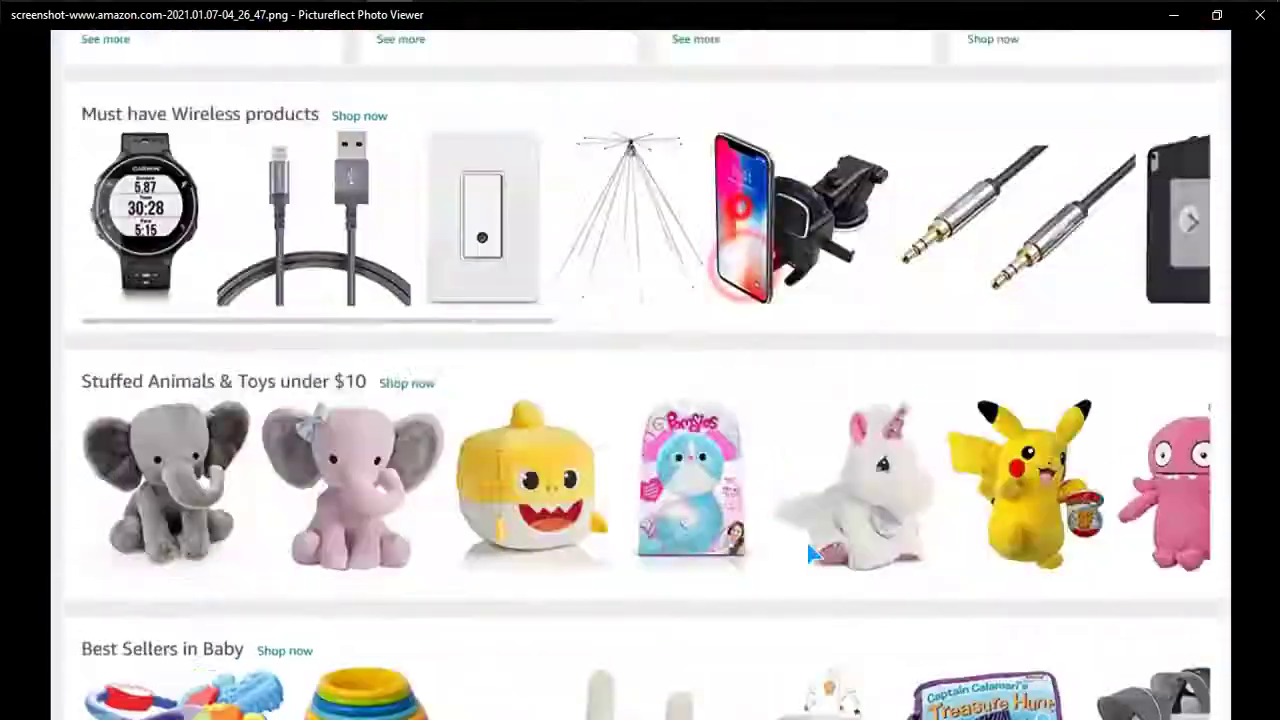
{"action": "scroll", "coordinate": [812, 555], "scroll_direction": "up", "scroll_amount": 5}
{"action": "scroll", "coordinate": [737, 206], "scroll_direction": "up", "scroll_amount": 5}
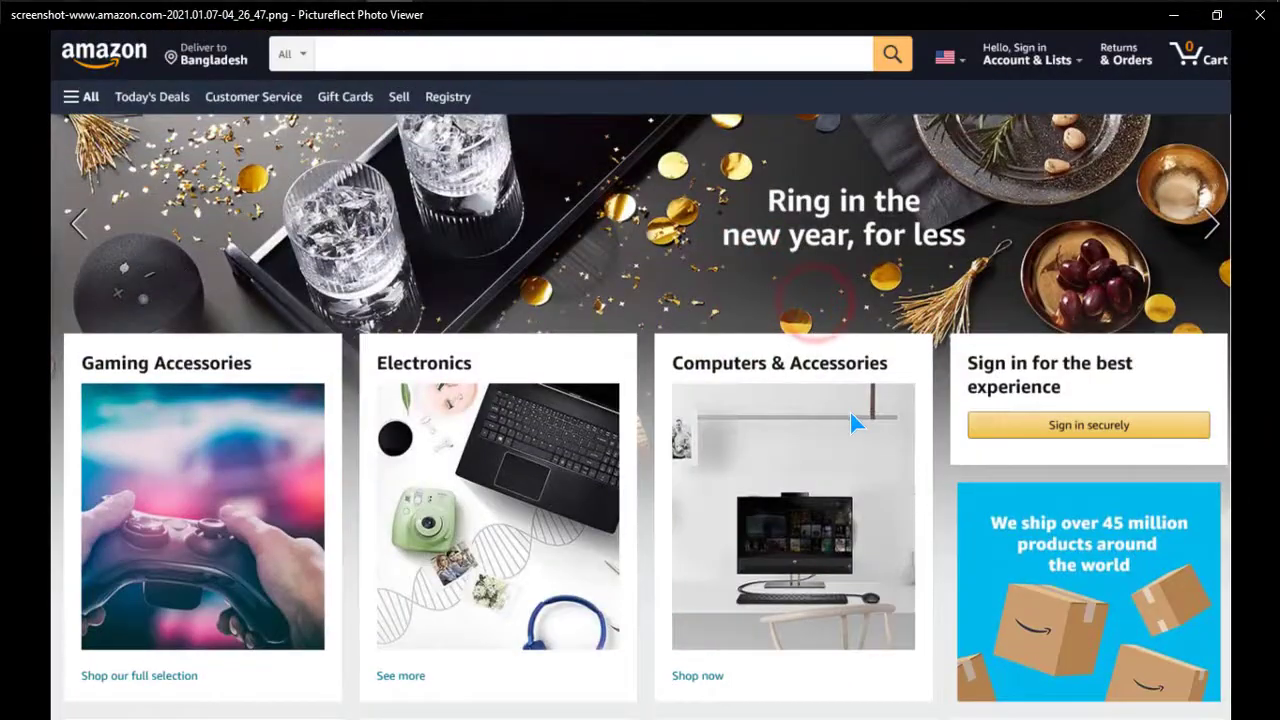
{"action": "scroll", "coordinate": [849, 410], "scroll_direction": "down", "scroll_amount": 3}
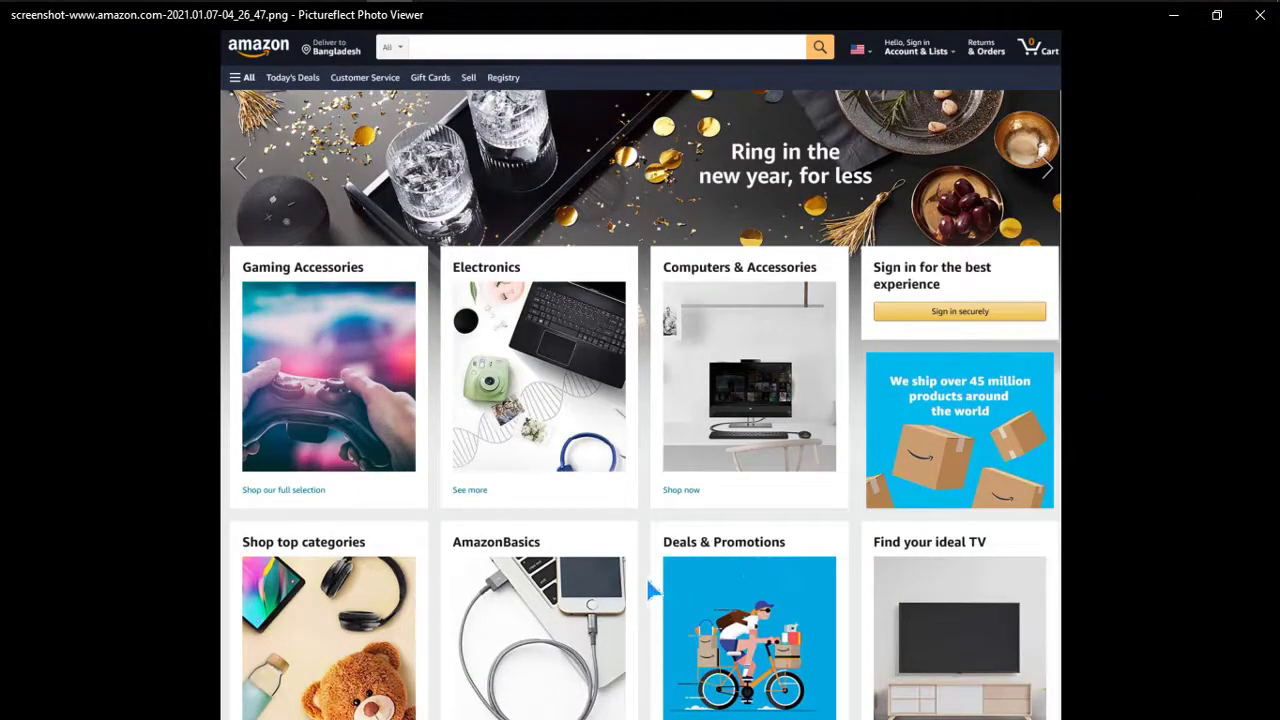
Close the photo viewer and minimise the Downloads folder and Firefox windows
{"action": "left_click", "coordinate": [1174, 18]}
{"action": "left_click", "coordinate": [1026, 26]}
{"action": "left_click", "coordinate": [1168, 17]}
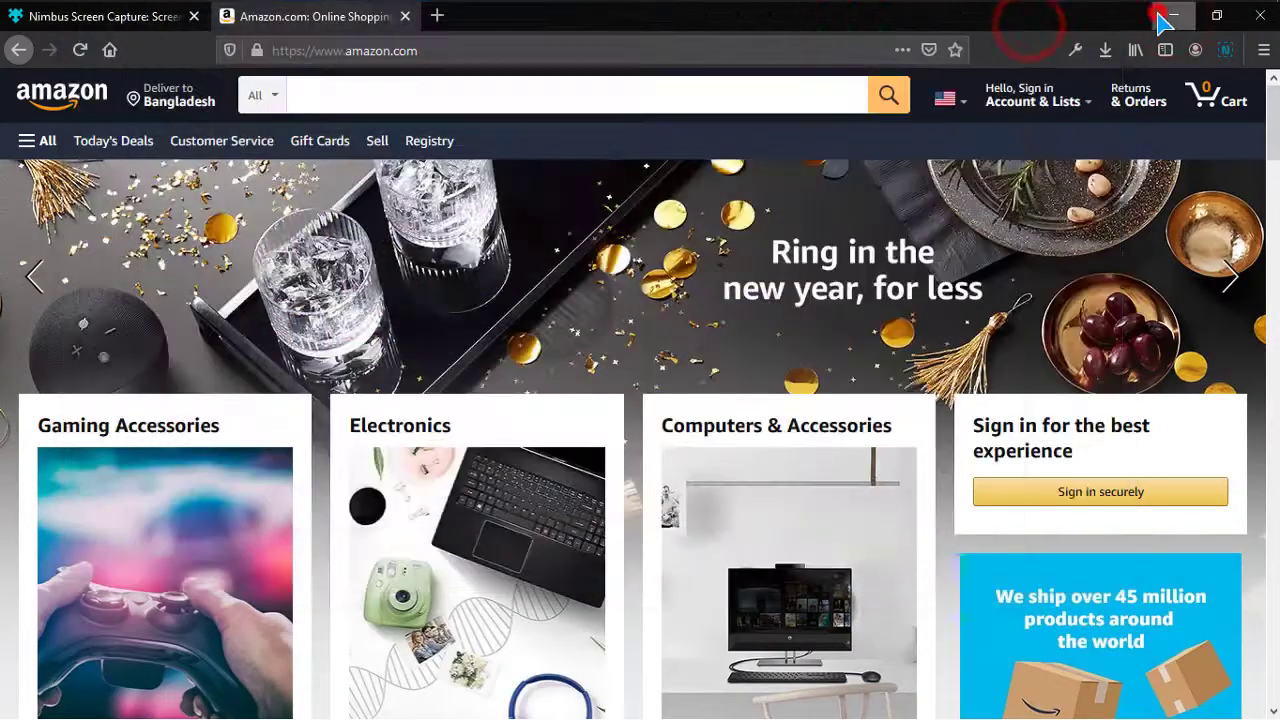